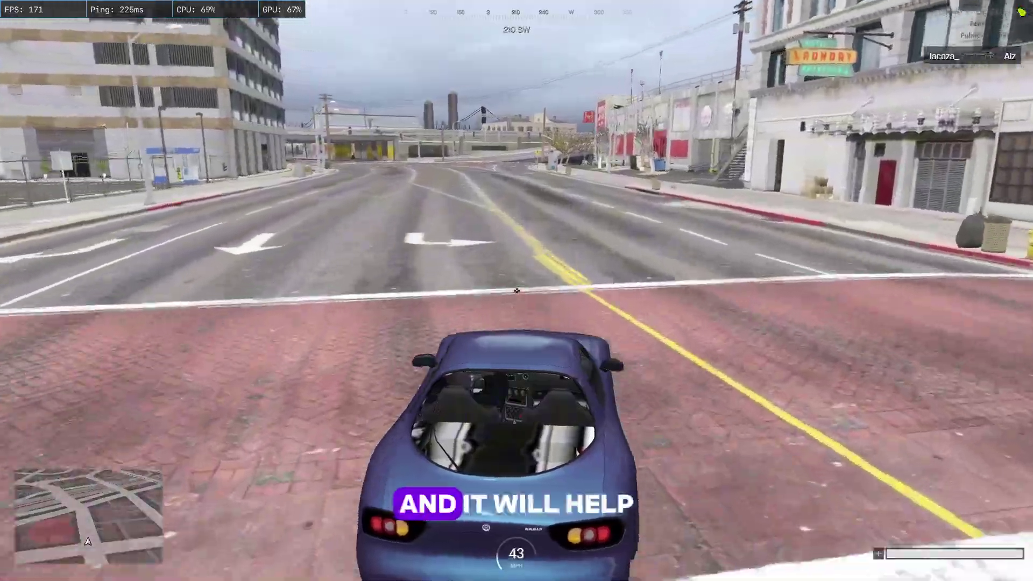
{"action": "key", "text": "w"}
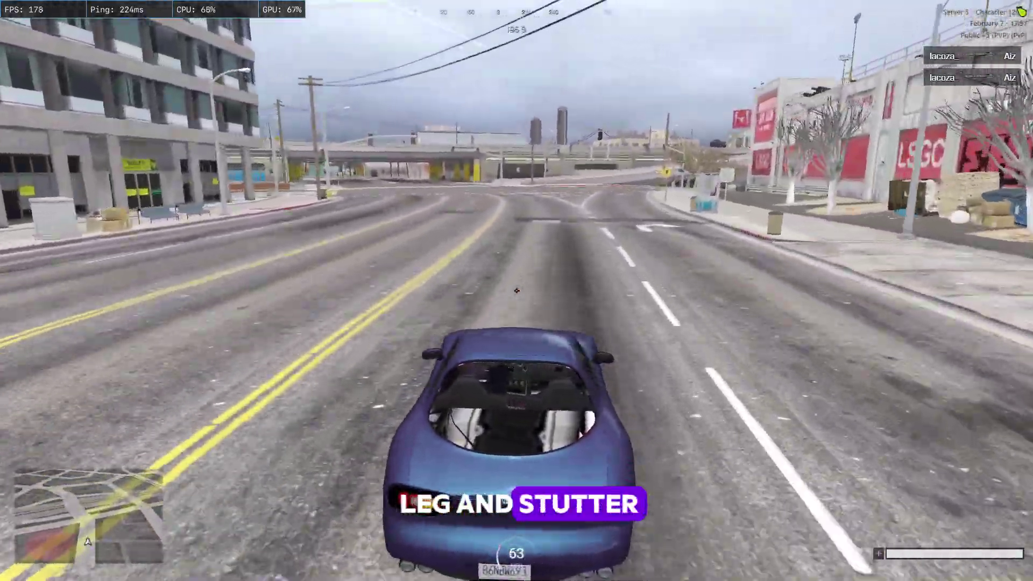
{"action": "key", "text": "w"}
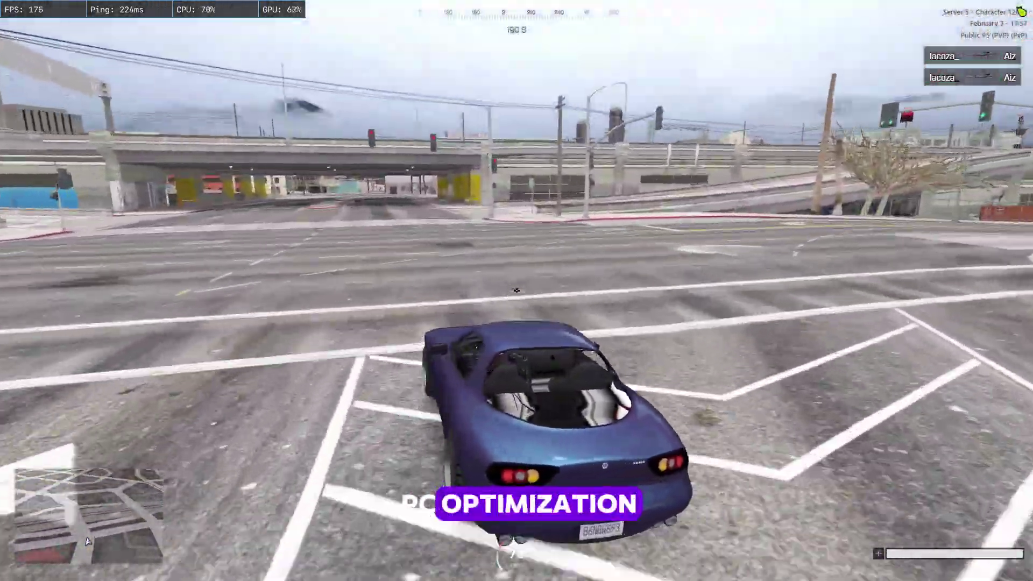
{"action": "key", "text": "a"}
{"action": "key", "text": "w"}
{"action": "key", "text": "d"}
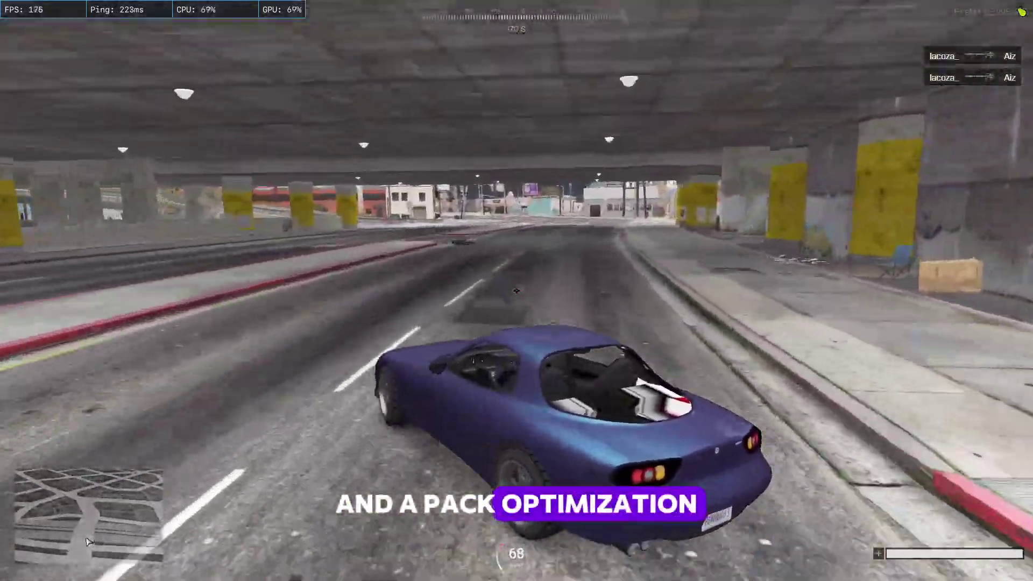
{"action": "key", "text": "d"}
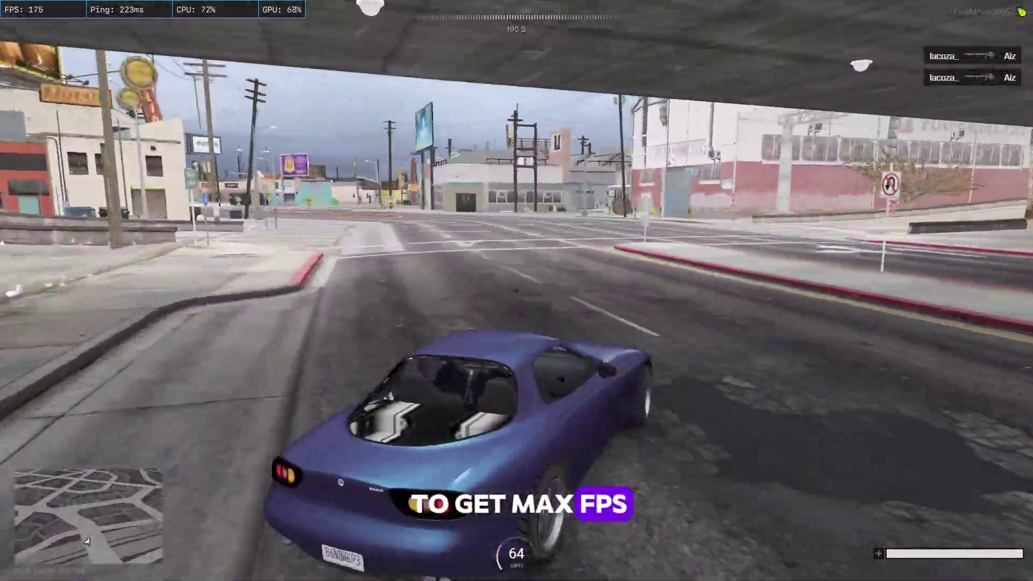
{"action": "key", "text": "s"}
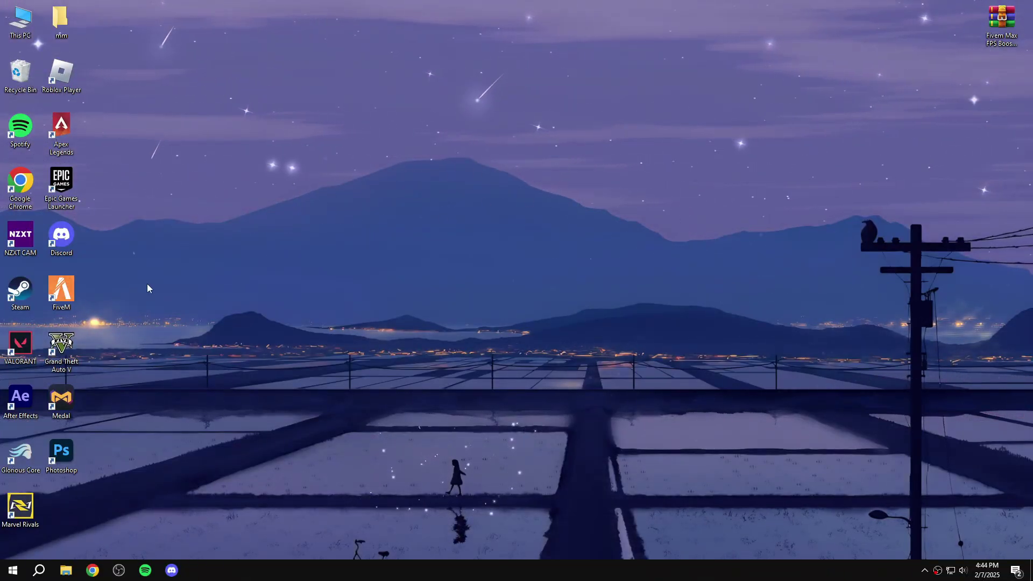
Step: Open the file location of the FiveM desktop shortcut and bring up the FiveM application's properties
{"action": "right_click", "coordinate": [61, 295]}
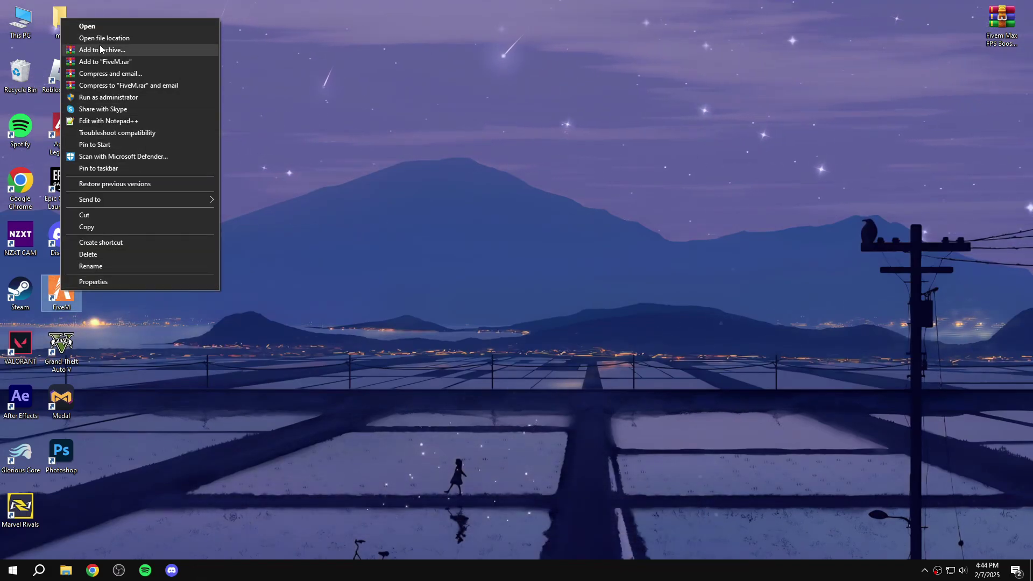
{"action": "left_click", "coordinate": [93, 38]}
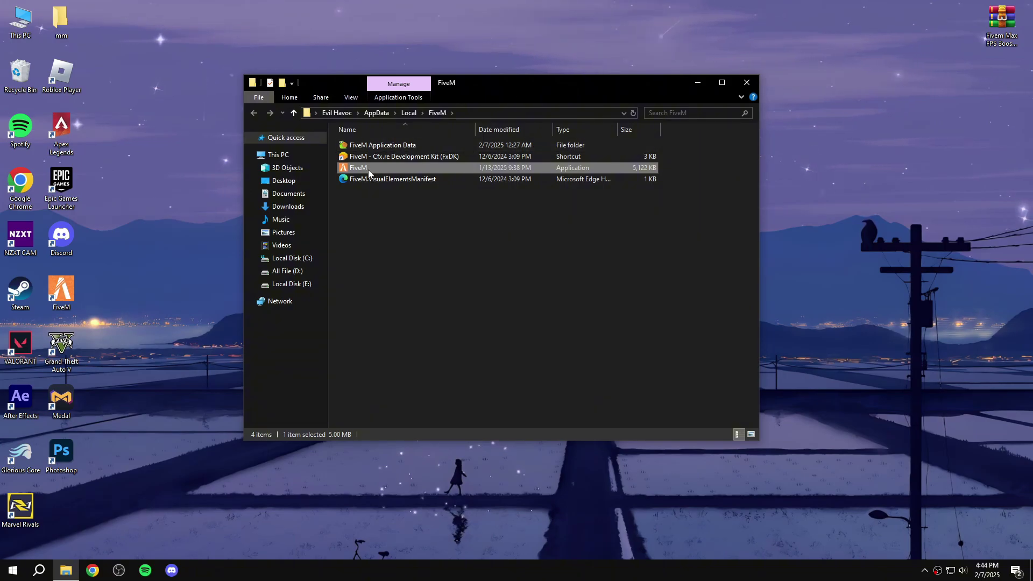
{"action": "right_click", "coordinate": [352, 169]}
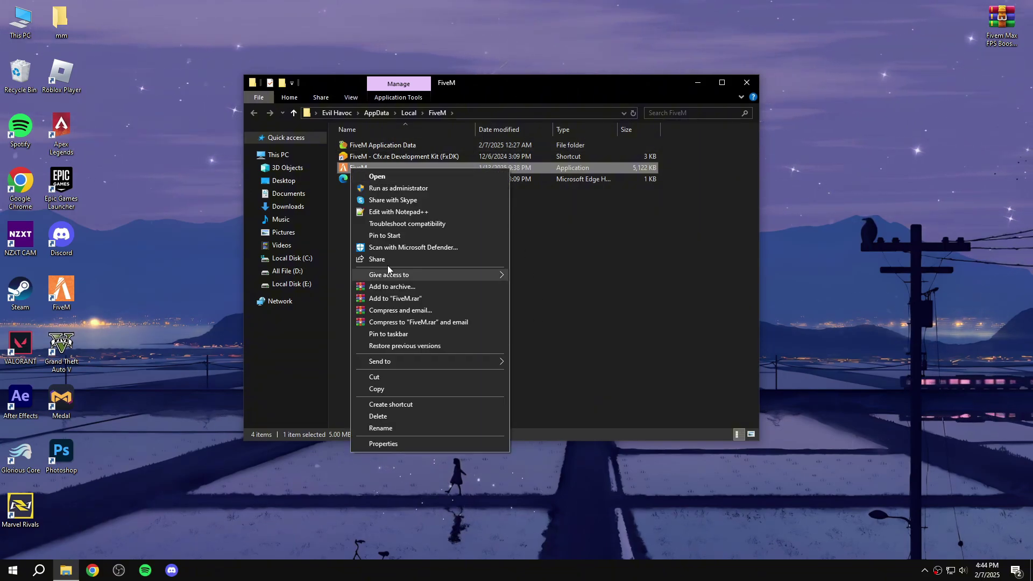
{"action": "left_click", "coordinate": [380, 446]}
{"action": "left_click", "coordinate": [291, 323]}
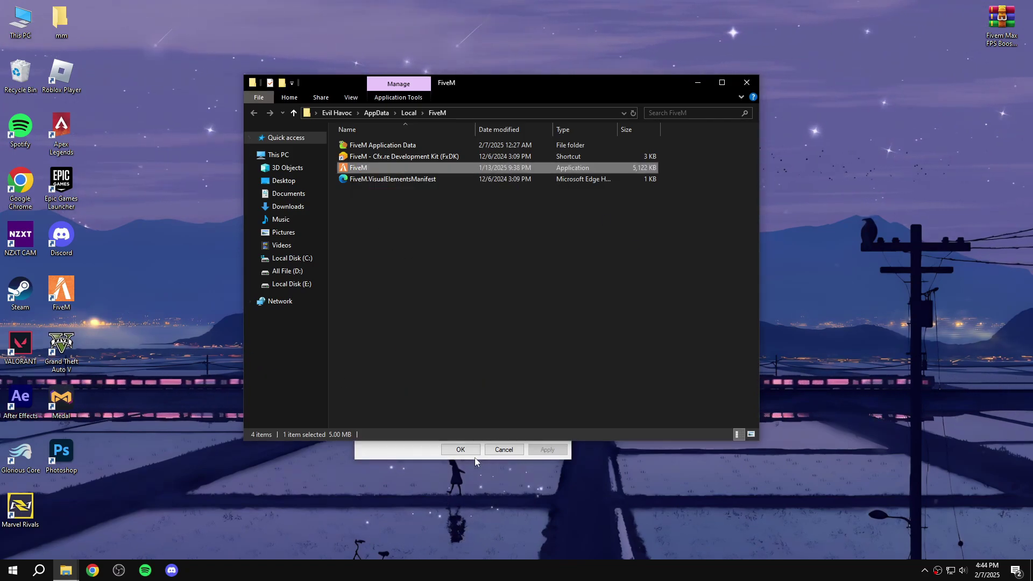
{"action": "left_click", "coordinate": [411, 457]}
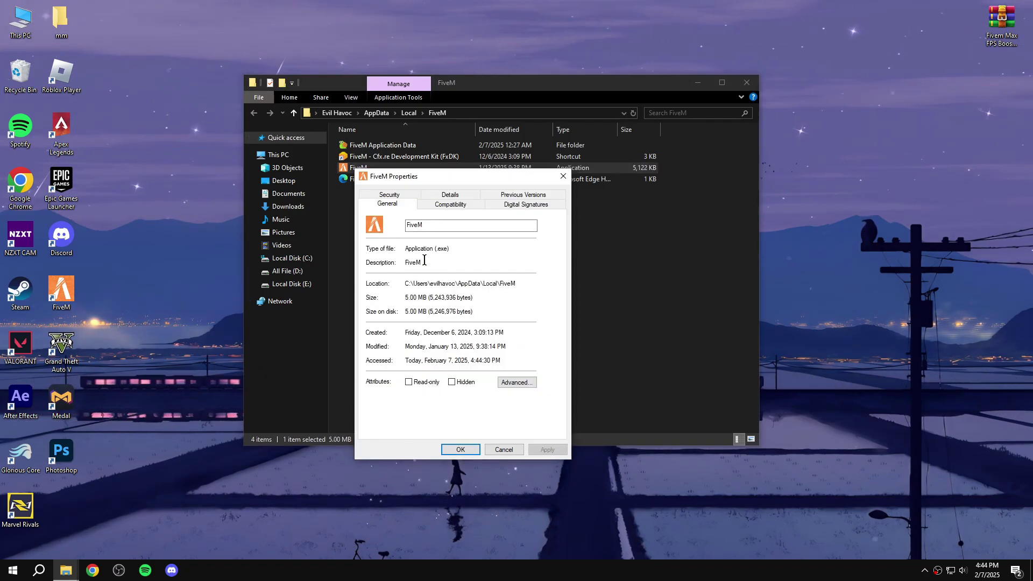
Step: In FiveM's compatibility settings, disable fullscreen optimizations, override high DPI scaling behavior, and confirm the changes
{"action": "left_click", "coordinate": [450, 205]}
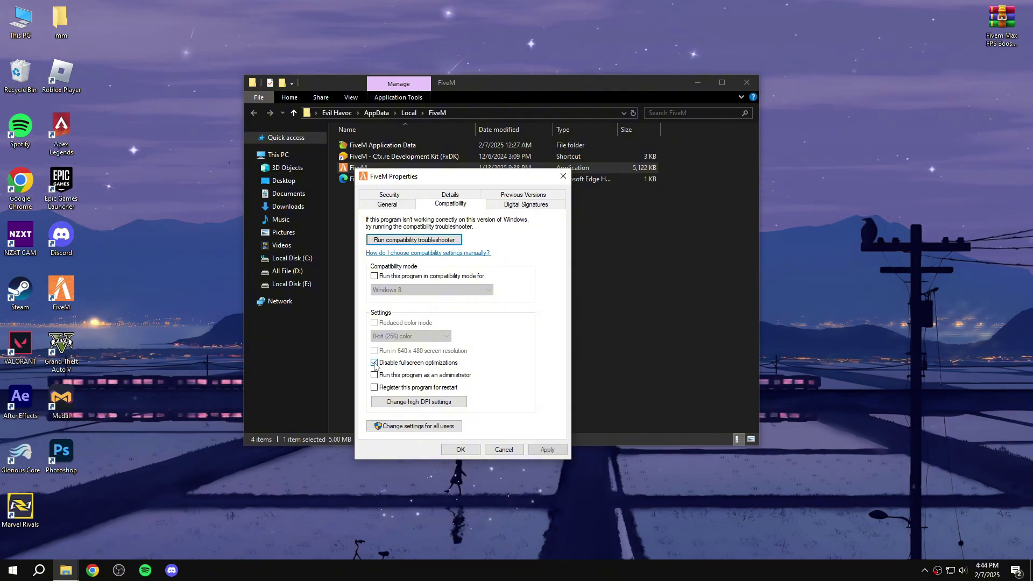
{"action": "left_click", "coordinate": [405, 401]}
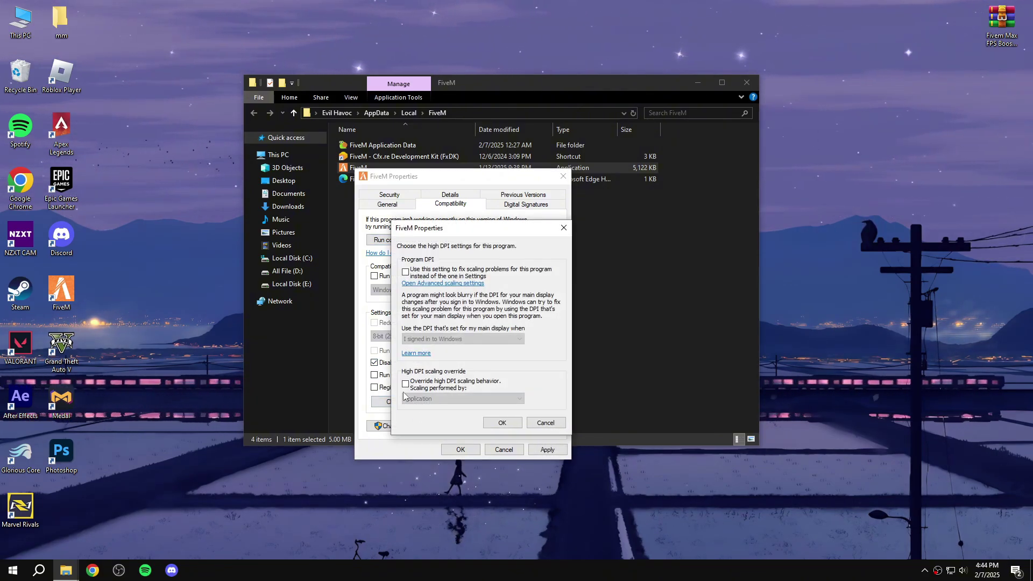
{"action": "left_click", "coordinate": [406, 384]}
{"action": "left_click", "coordinate": [502, 422]}
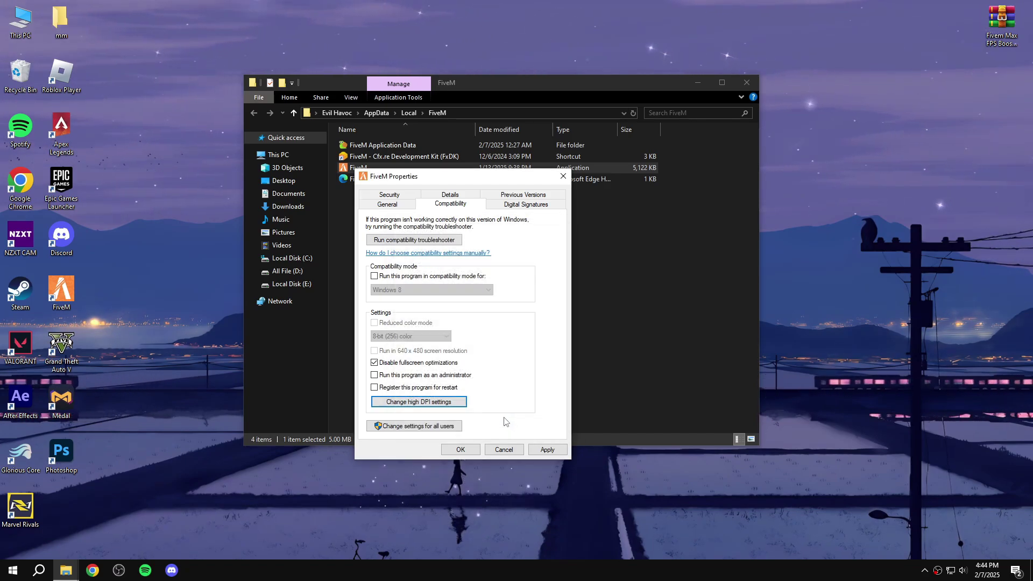
{"action": "left_click", "coordinate": [460, 450]}
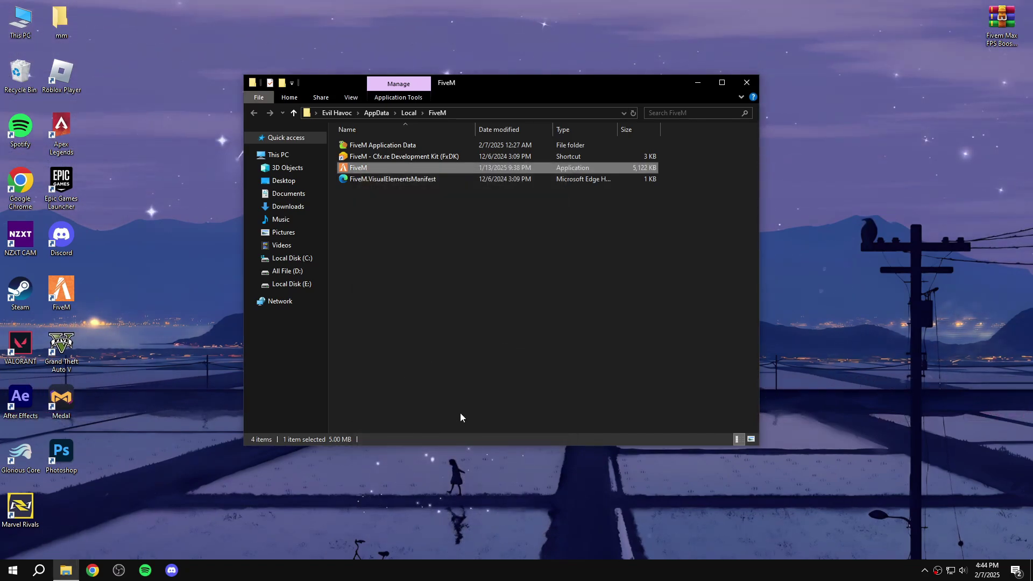
Step: Copy the full path of the FiveM folder that contains the application
{"action": "left_click", "coordinate": [474, 112]}
{"action": "right_click", "coordinate": [446, 112]}
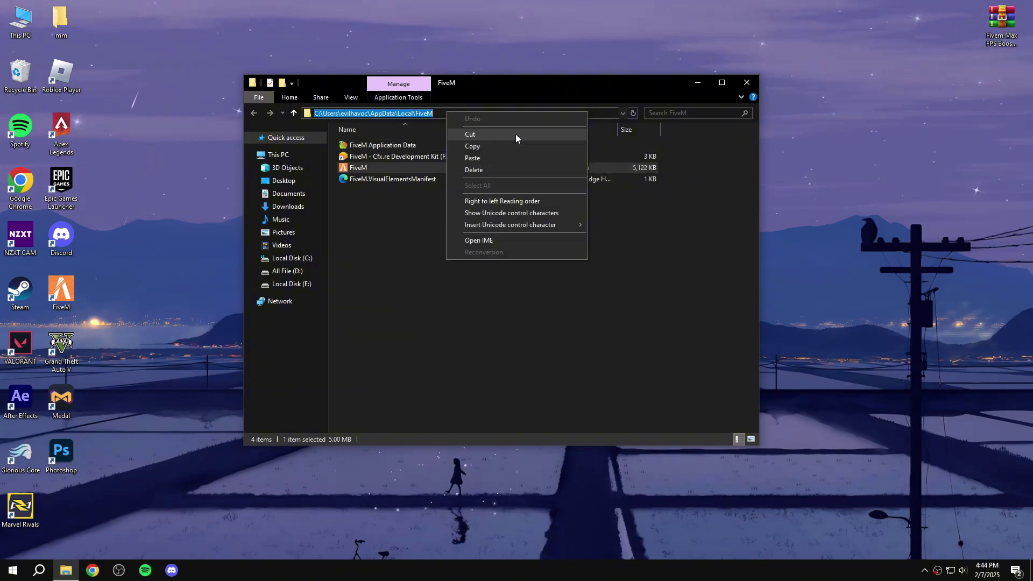
{"action": "left_click", "coordinate": [467, 150]}
Step: Open the Windows display settings from the desktop and go to Graphics settings
{"action": "right_click", "coordinate": [158, 207]}
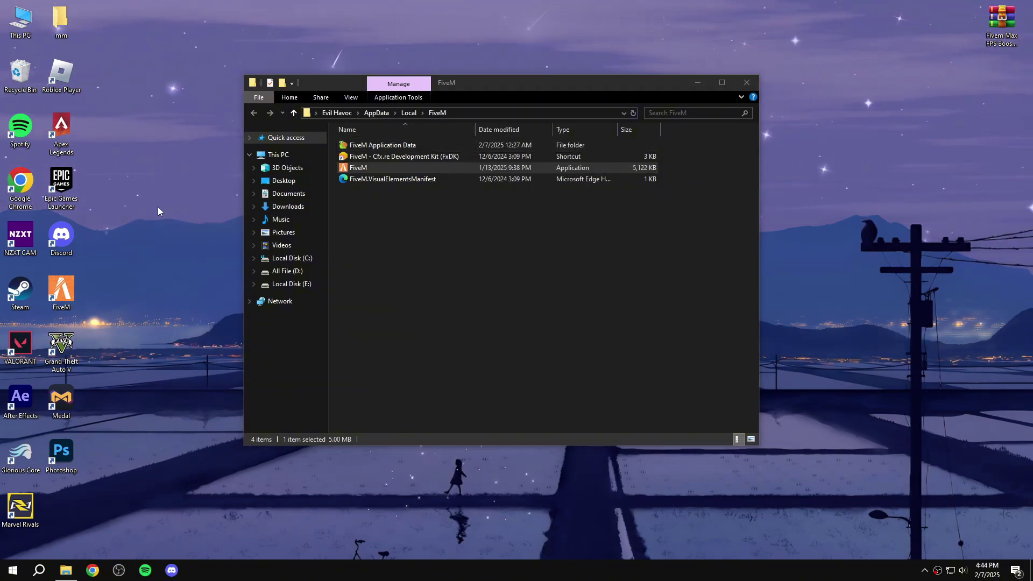
{"action": "left_click", "coordinate": [180, 326]}
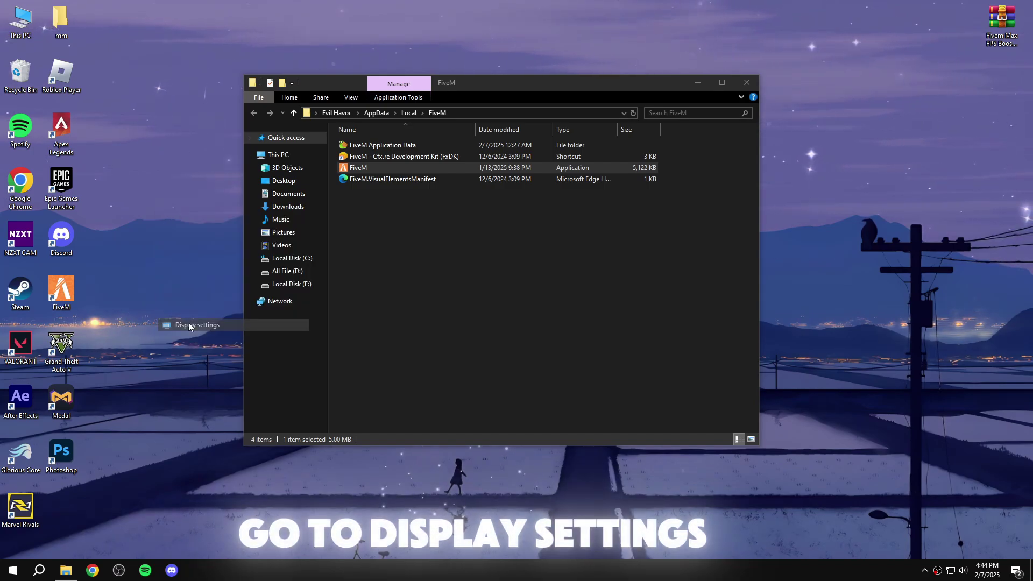
{"action": "scroll", "coordinate": [188, 516], "scroll_direction": "down", "scroll_amount": 1}
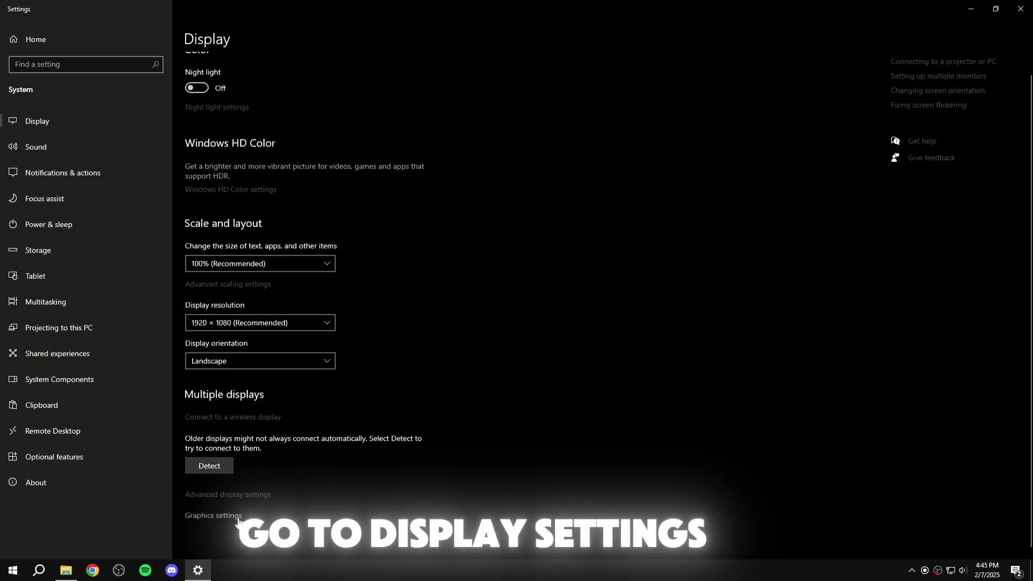
{"action": "left_click", "coordinate": [235, 513]}
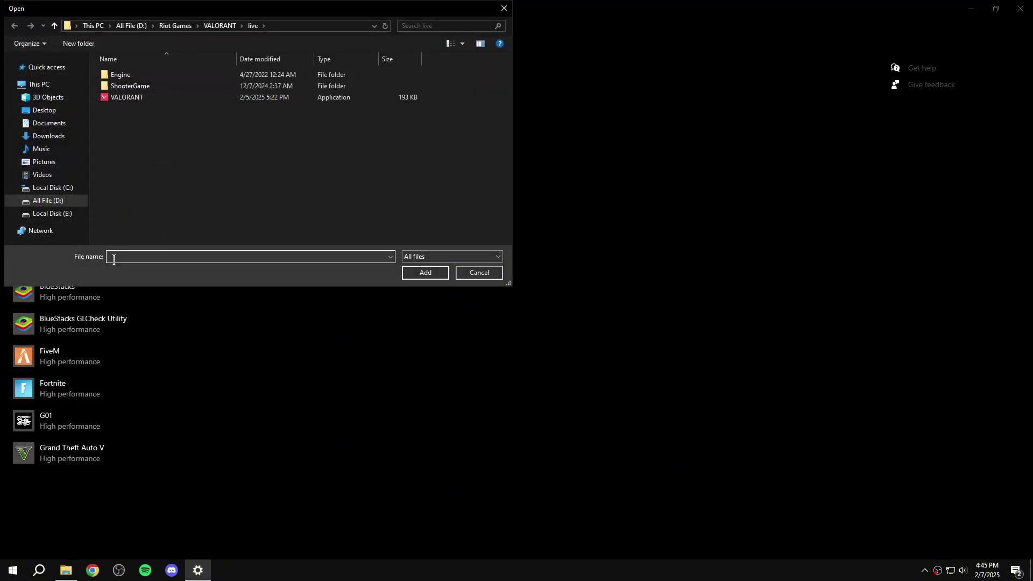
Step: Browse to the copied FiveM folder path and try to add the FiveM application to the graphics performance preferences
{"action": "right_click", "coordinate": [113, 259]}
{"action": "left_click", "coordinate": [145, 308]}
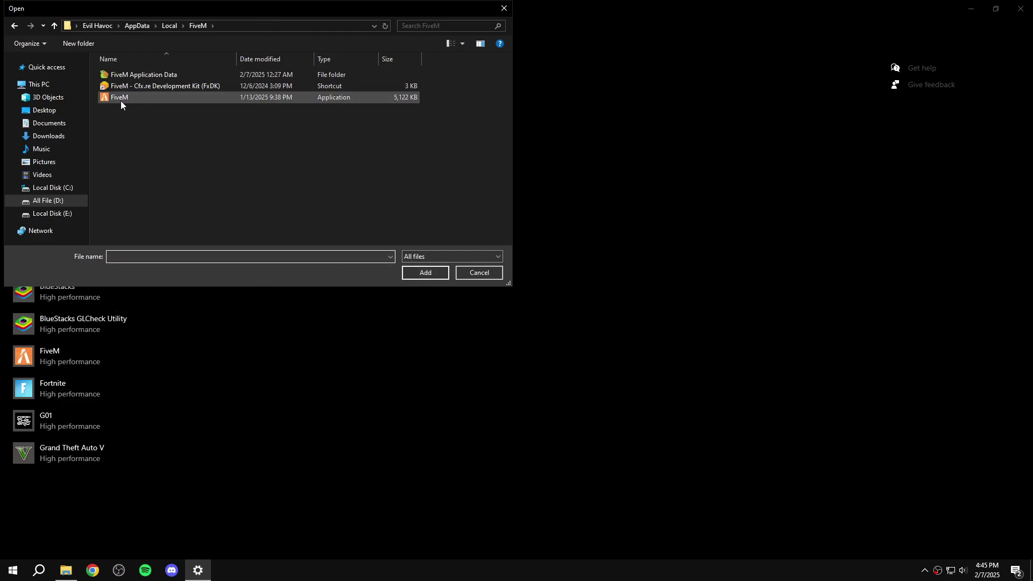
{"action": "left_click", "coordinate": [122, 102]}
{"action": "left_click", "coordinate": [425, 273]}
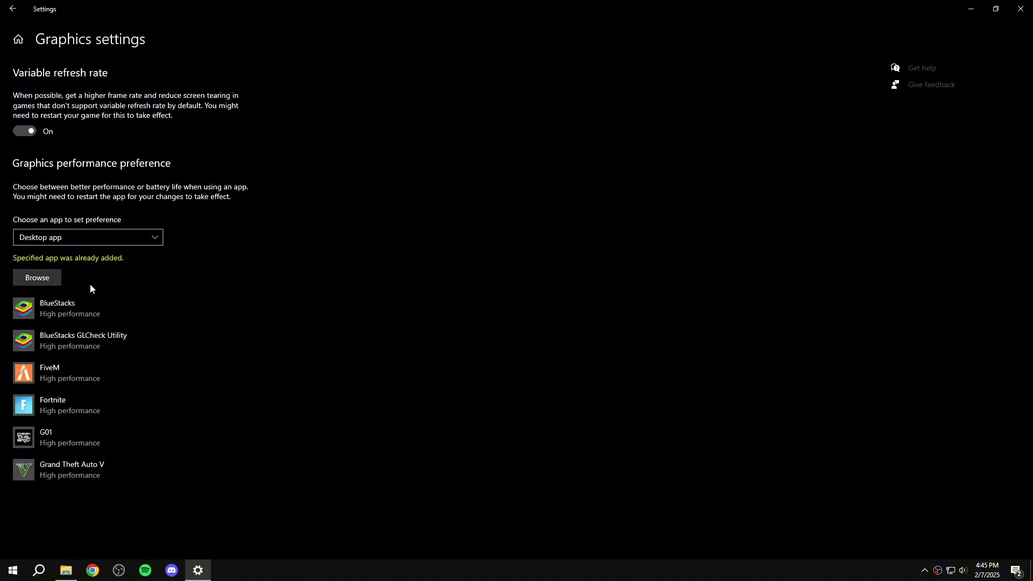
Step: Save FiveM's graphics preference as High performance, and close the Settings and FiveM folder windows
{"action": "left_click", "coordinate": [72, 378]}
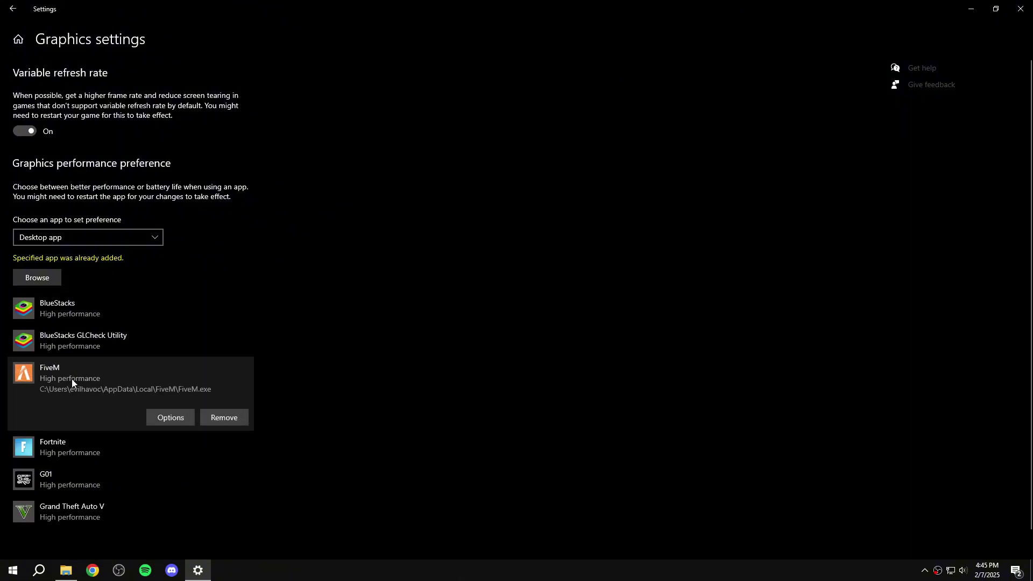
{"action": "left_click", "coordinate": [163, 418]}
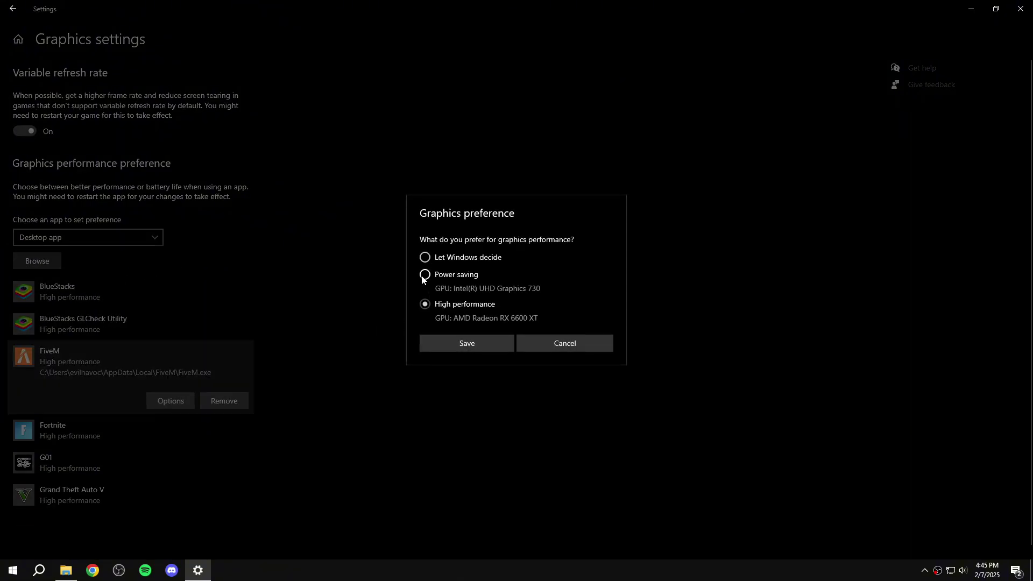
{"action": "left_click", "coordinate": [440, 343]}
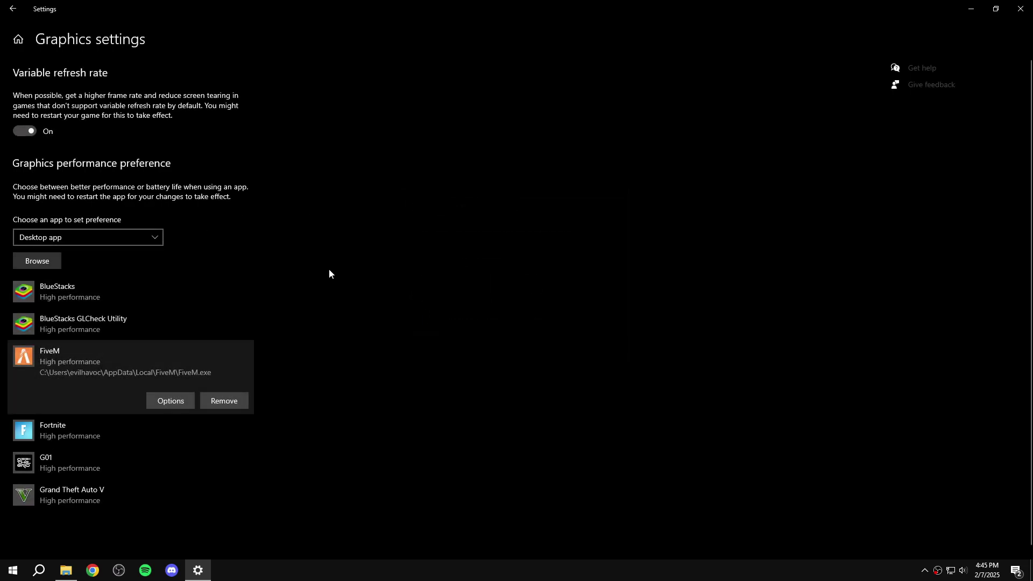
{"action": "left_click", "coordinate": [1020, 5]}
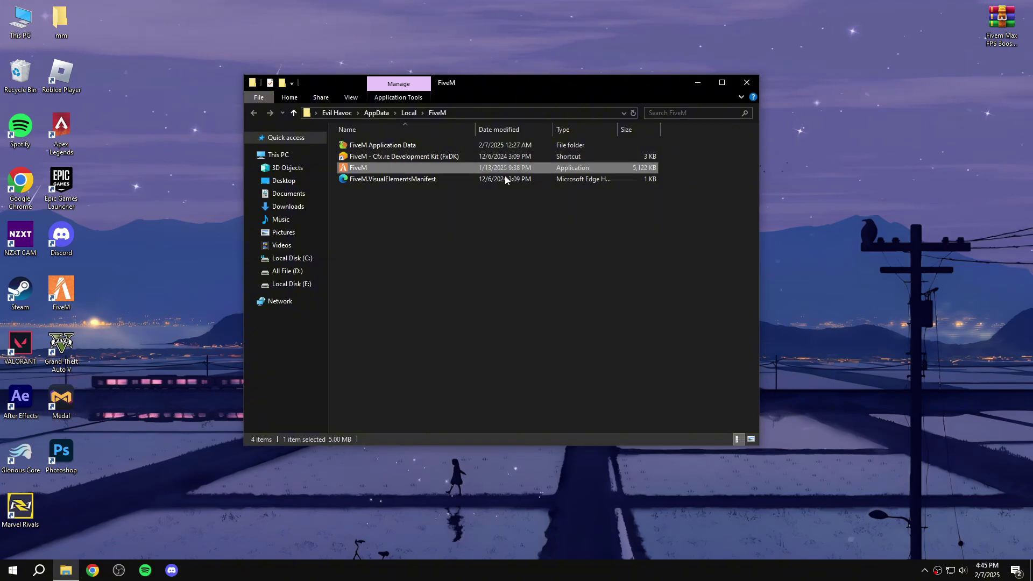
{"action": "left_click", "coordinate": [746, 85]}
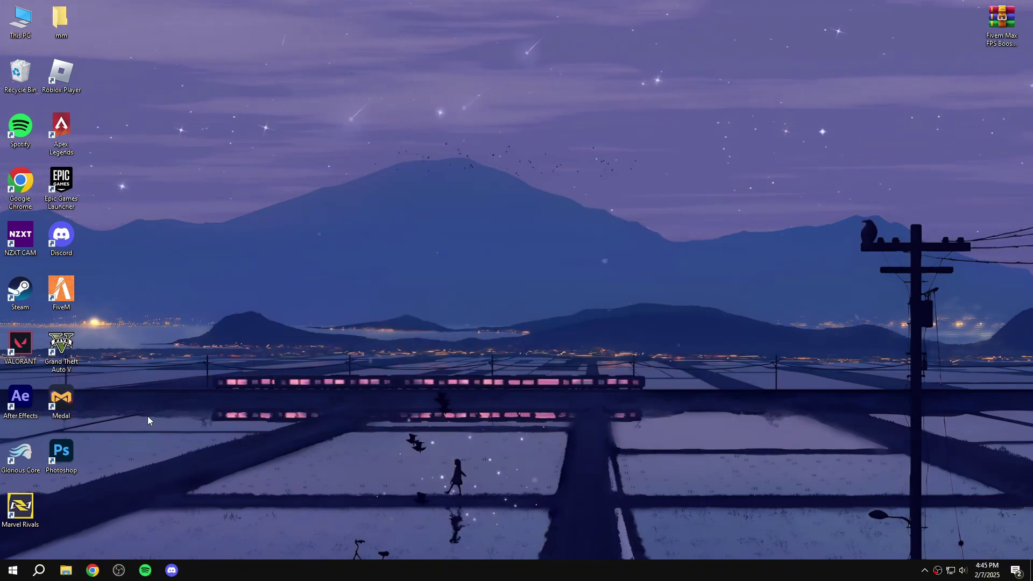
Step: Search Windows for "settings" and open the Settings app
{"action": "left_click", "coordinate": [37, 571]}
{"action": "type", "text": "se"}
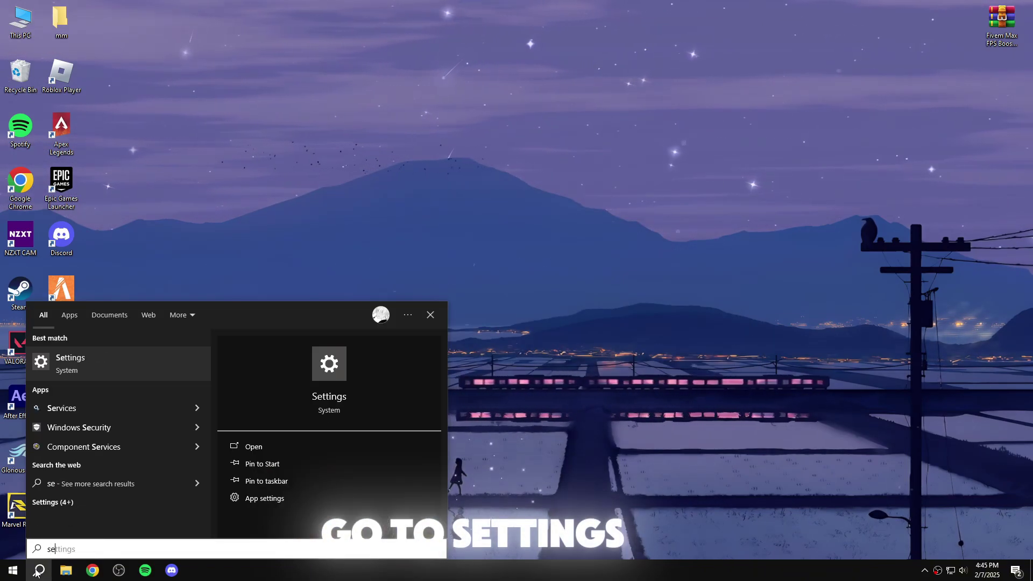
{"action": "type", "text": "ttings"}
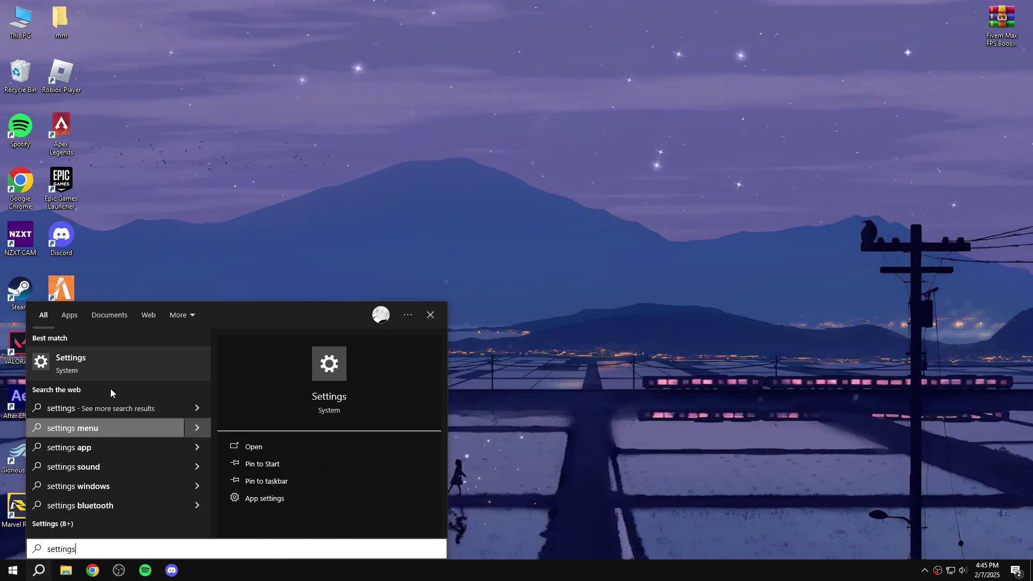
{"action": "left_click", "coordinate": [112, 363]}
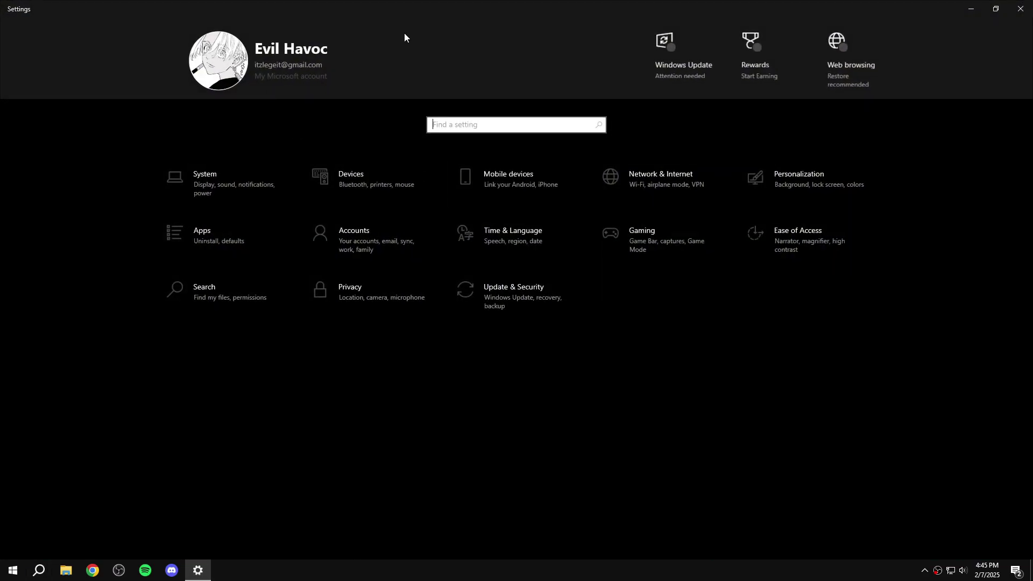
Step: In System's Notifications & actions, make sure notifications from apps and other senders are off, and return to the Settings home page
{"action": "left_click", "coordinate": [193, 165]}
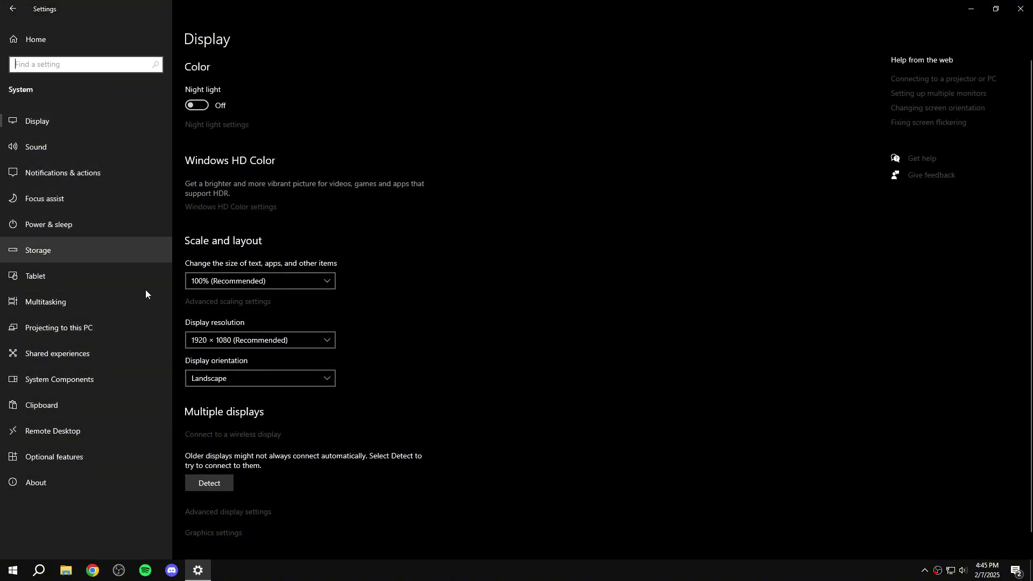
{"action": "left_click", "coordinate": [49, 175]}
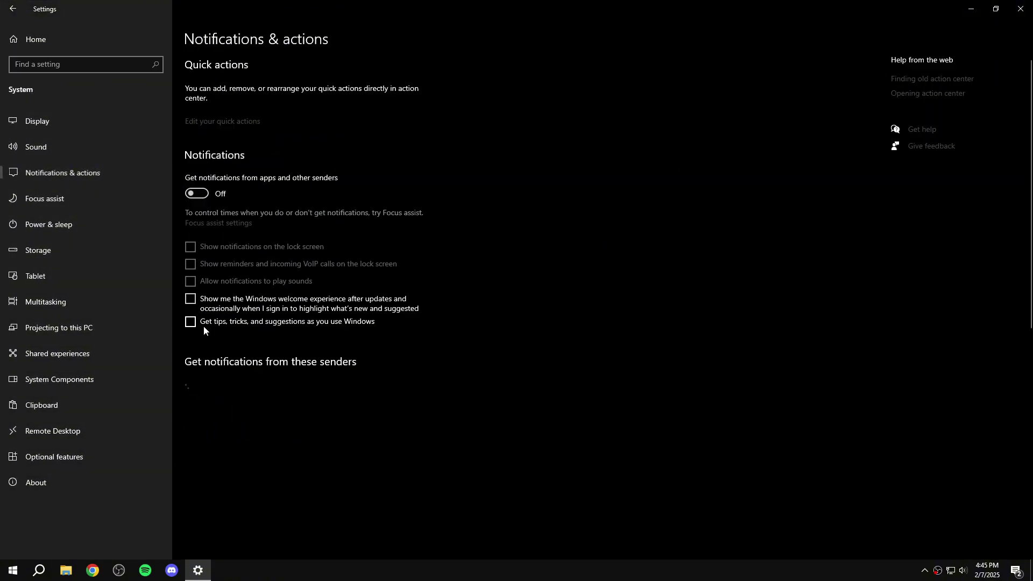
{"action": "left_click", "coordinate": [192, 194]}
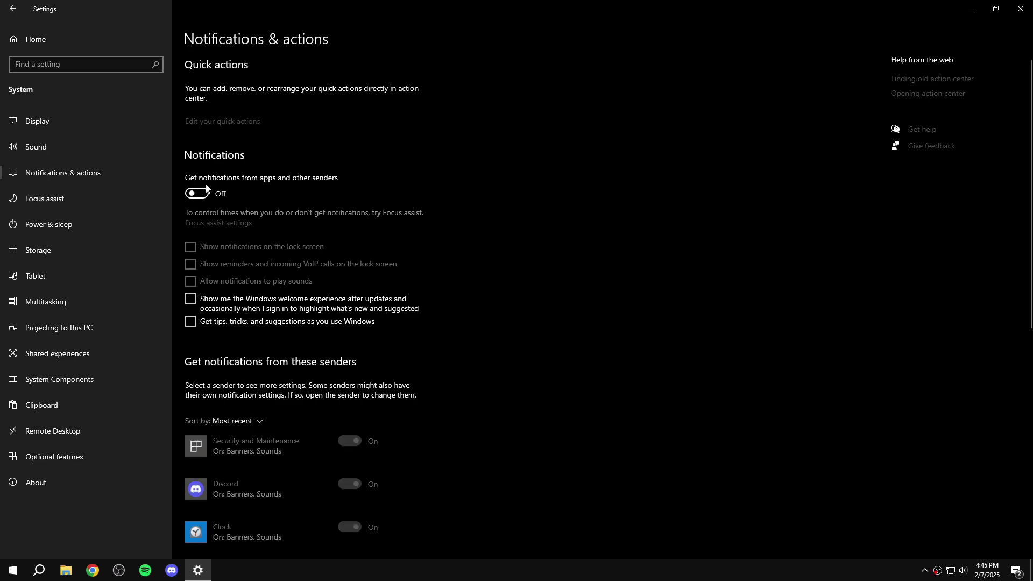
{"action": "left_click", "coordinate": [20, 4]}
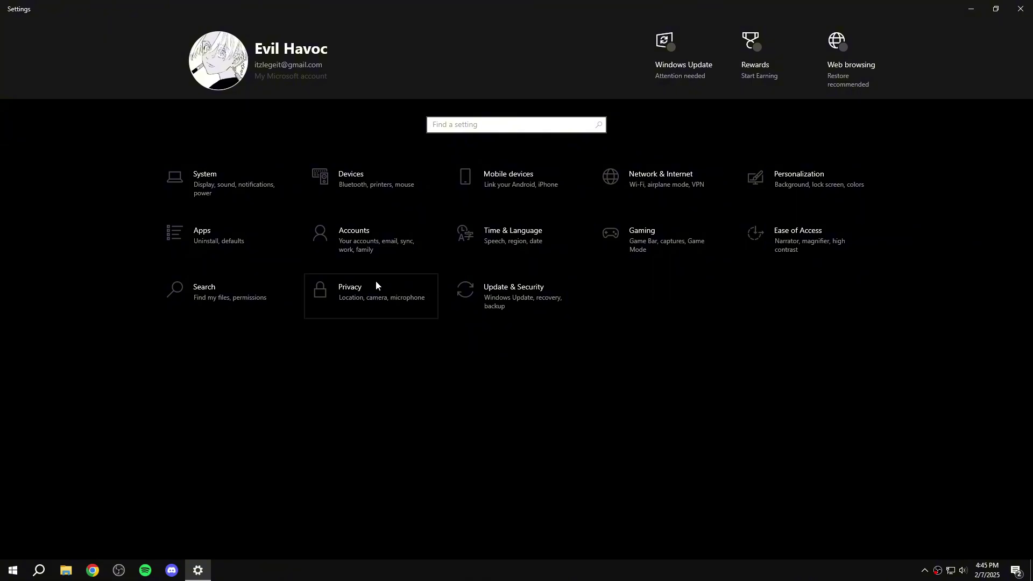
Step: Check the update pause status in Update & Security, and return to the Settings home page
{"action": "left_click", "coordinate": [503, 300]}
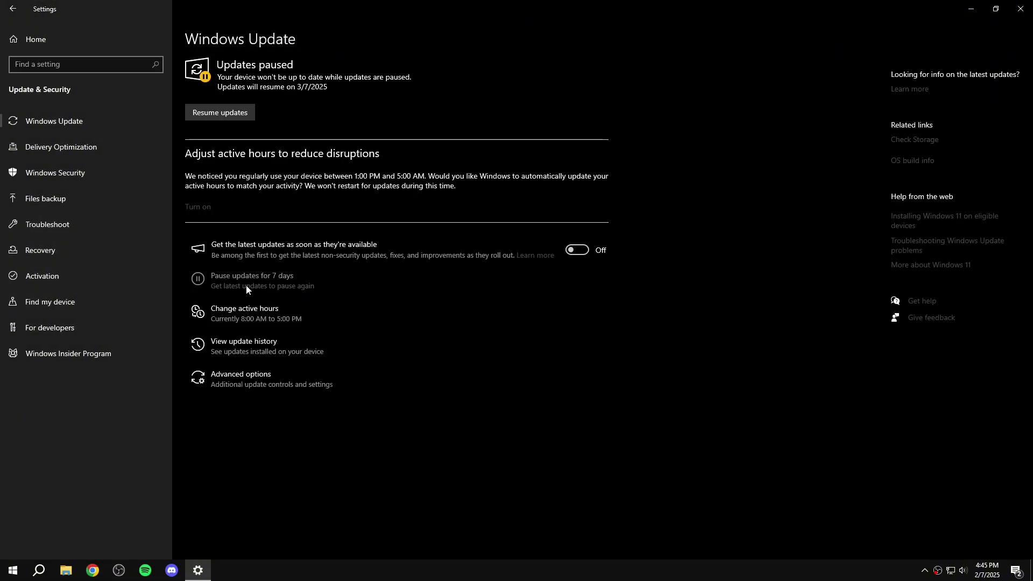
{"action": "left_click", "coordinate": [7, 7]}
Step: In the Privacy settings, make sure user notification access for this device is off under the Notifications app permission
{"action": "left_click", "coordinate": [355, 294]}
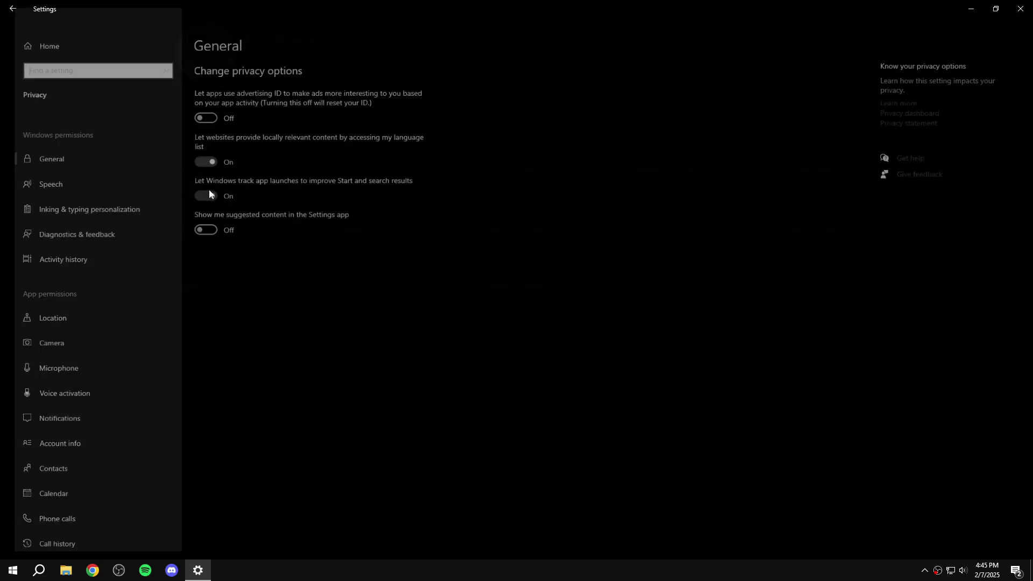
{"action": "scroll", "coordinate": [80, 373], "scroll_direction": "down", "scroll_amount": 2}
{"action": "scroll", "coordinate": [80, 373], "scroll_direction": "down", "scroll_amount": 1}
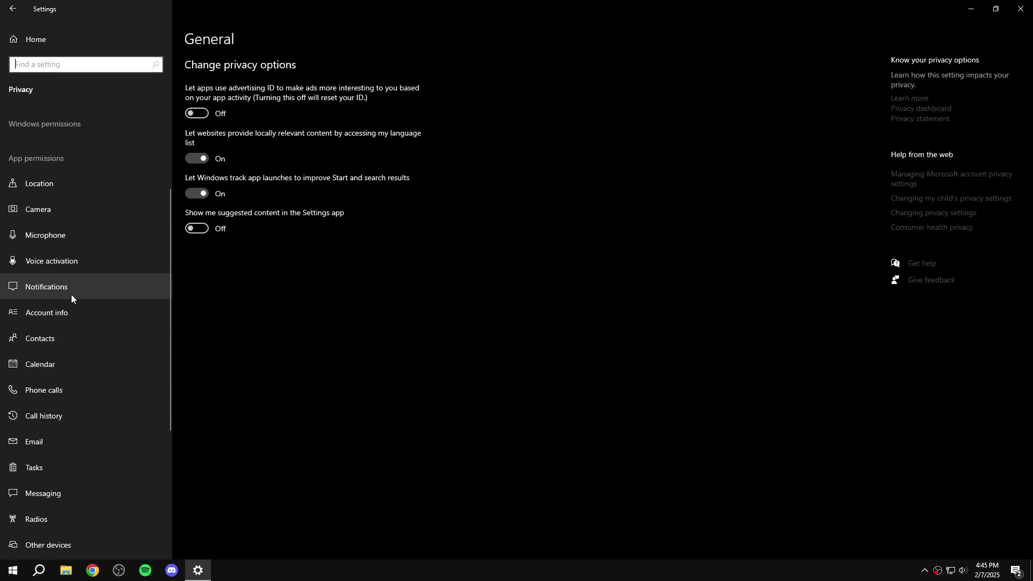
{"action": "left_click", "coordinate": [36, 288]}
{"action": "left_click", "coordinate": [207, 138]}
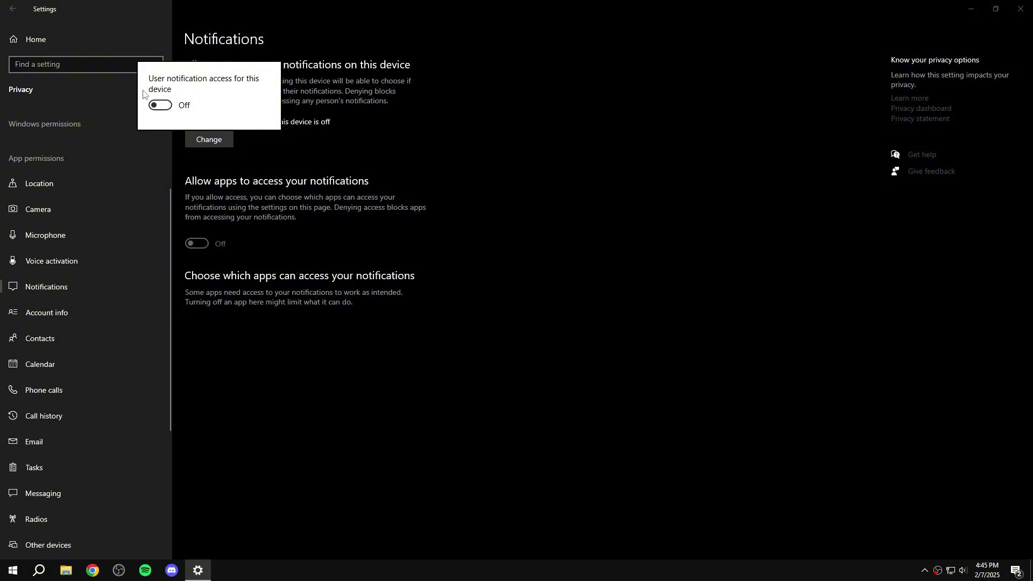
{"action": "left_click", "coordinate": [281, 171]}
Step: Make sure phone call access for this device is off under the Phone calls app permission
{"action": "scroll", "coordinate": [64, 371], "scroll_direction": "down", "scroll_amount": 2}
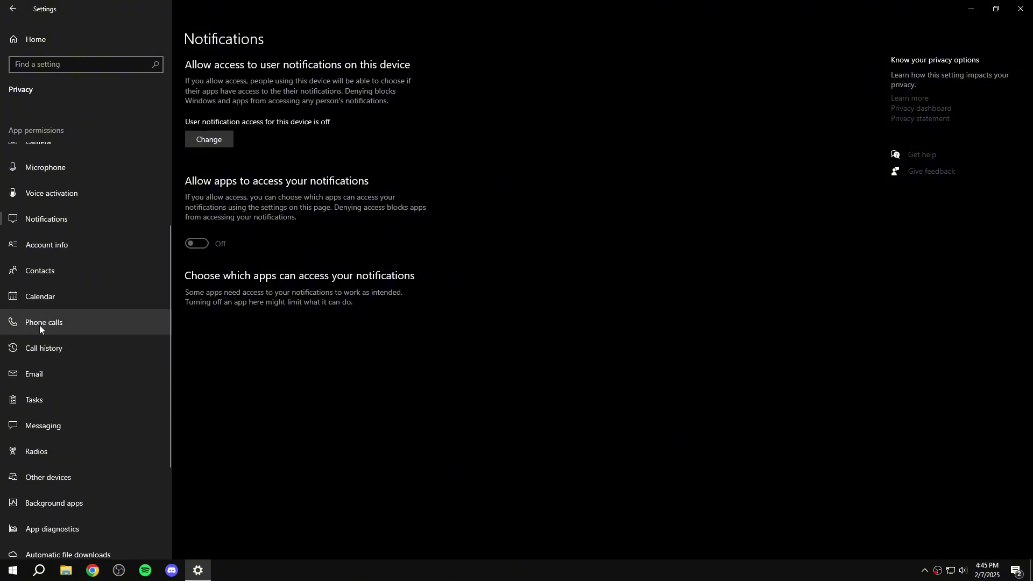
{"action": "left_click", "coordinate": [43, 325]}
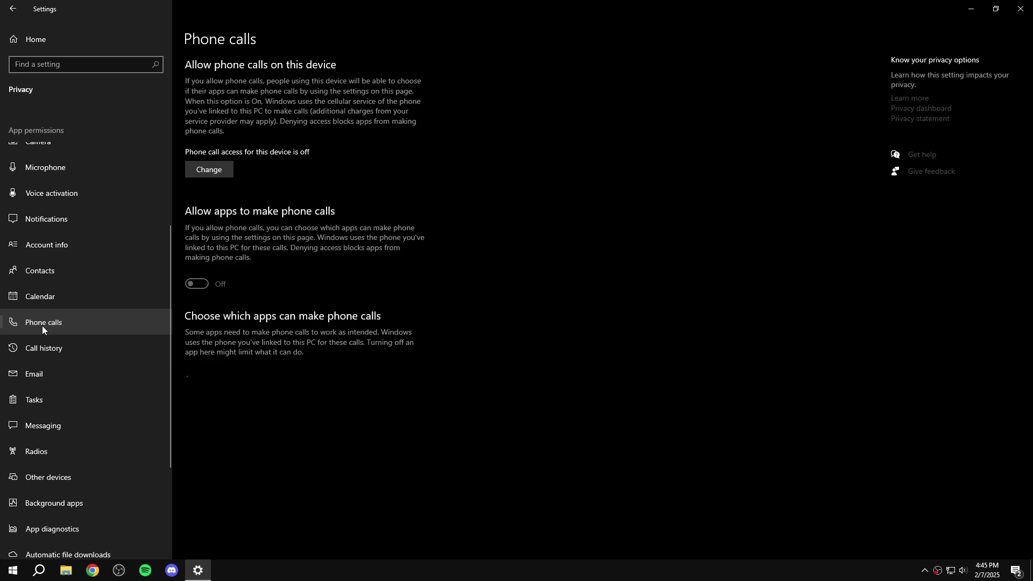
{"action": "left_click", "coordinate": [214, 170]}
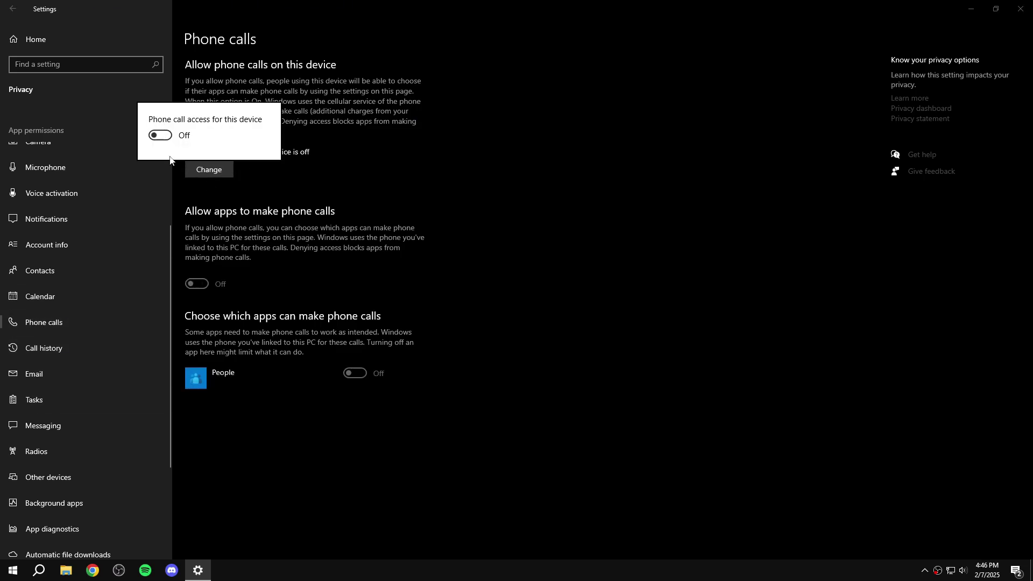
{"action": "left_click", "coordinate": [324, 213]}
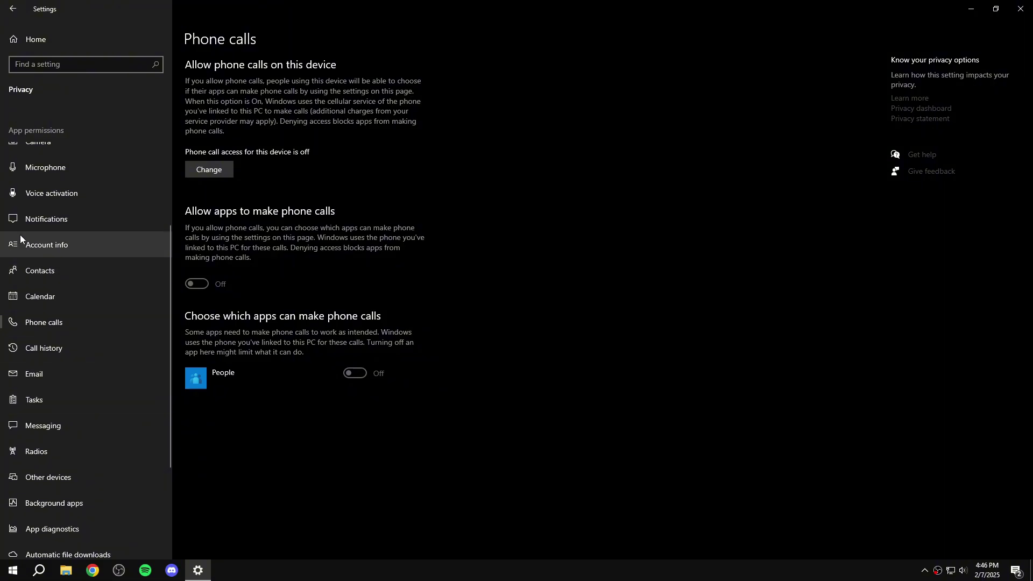
Step: Check the device's access setting for controlling radios under the Radios app permission, and close Settings
{"action": "left_click", "coordinate": [44, 453]}
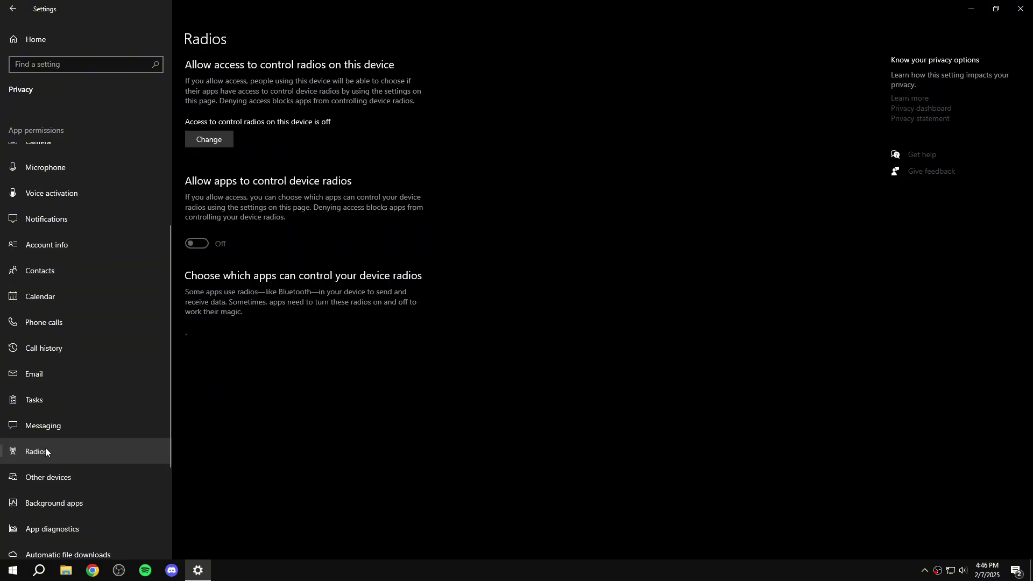
{"action": "left_click", "coordinate": [200, 141]}
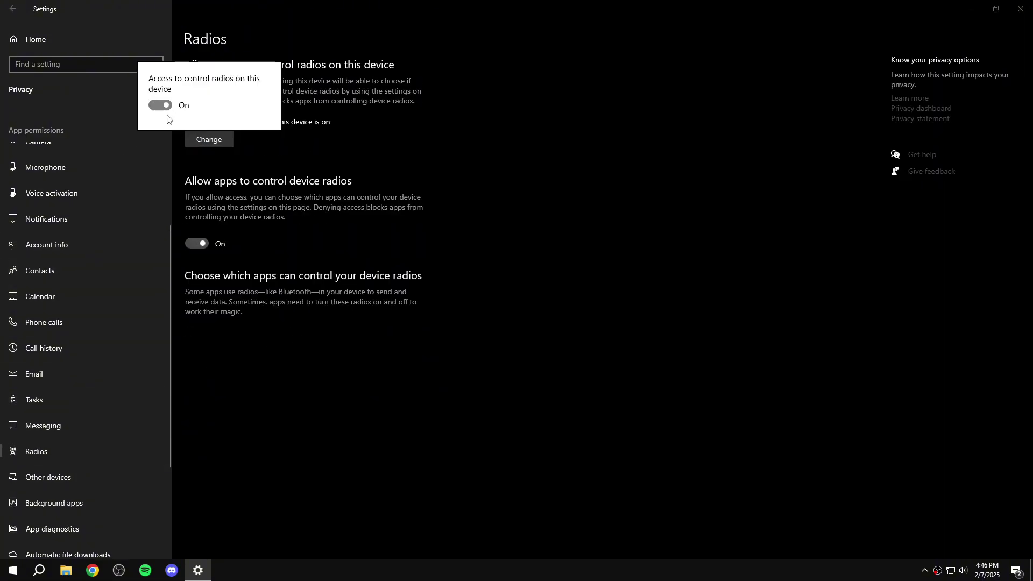
{"action": "left_click", "coordinate": [108, 119]}
{"action": "left_click", "coordinate": [36, 39]}
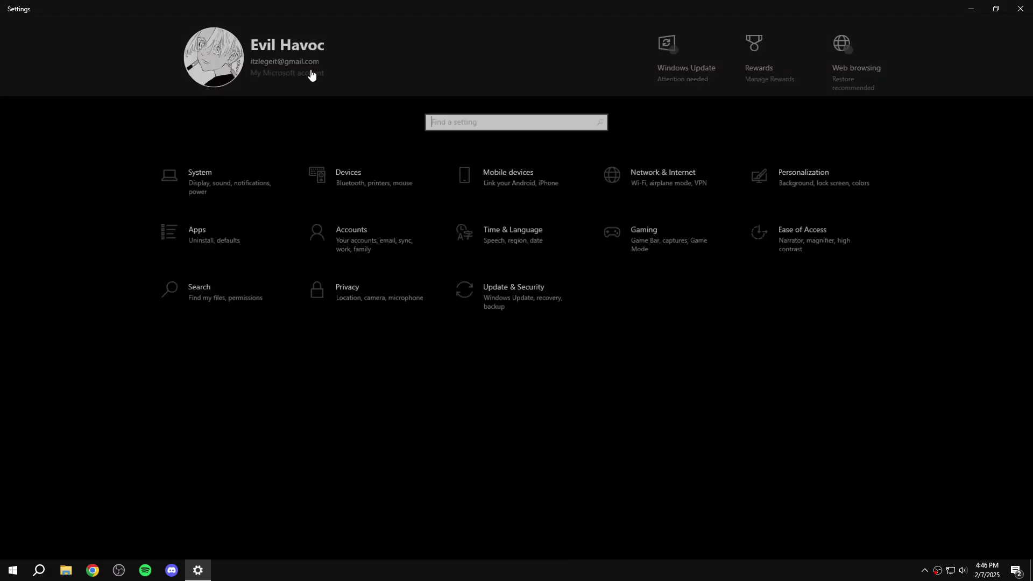
{"action": "key", "text": "alt+F4"}
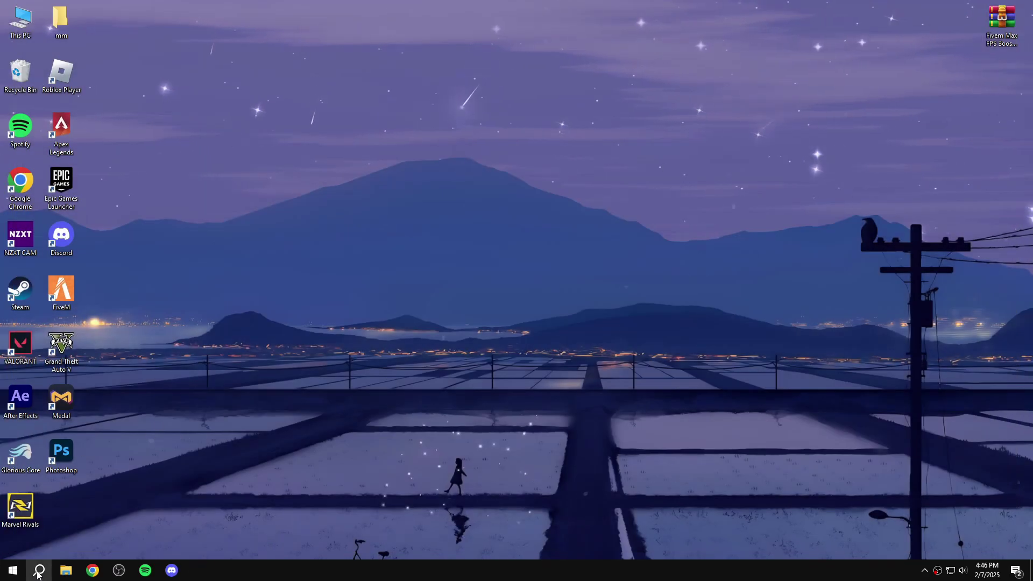
Step: Search Windows for "system conf" and open System Configuration
{"action": "left_click", "coordinate": [38, 573]}
{"action": "type", "text": "sys"}
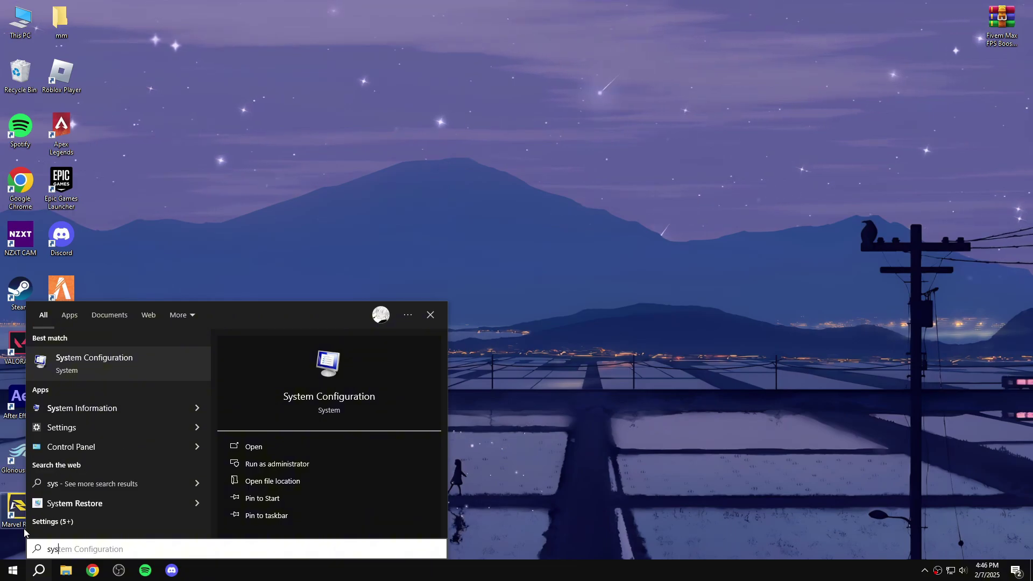
{"action": "type", "text": "tem conf"}
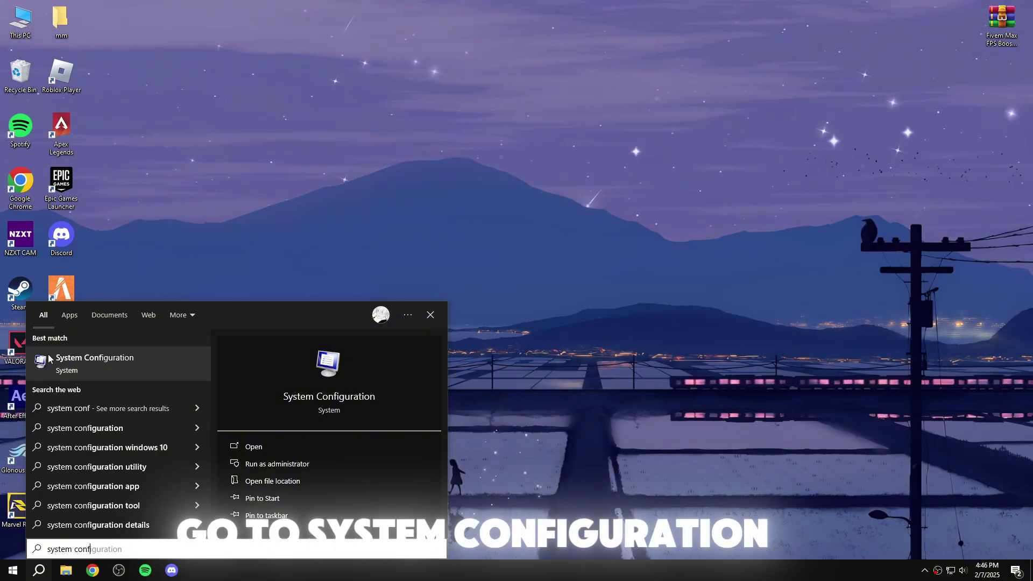
{"action": "key", "text": "Return"}
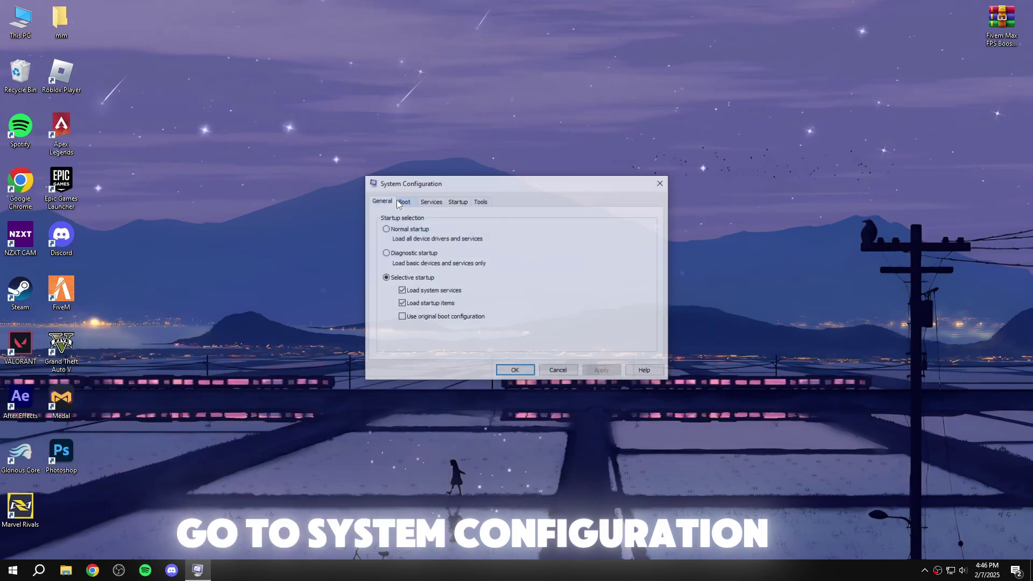
Step: Enable the number of processors in the boot advanced options, set it to 12, and save and close System Configuration
{"action": "left_click_drag", "start_coordinate": [400, 173], "coordinate": [362, 146]}
{"action": "left_click", "coordinate": [376, 172]}
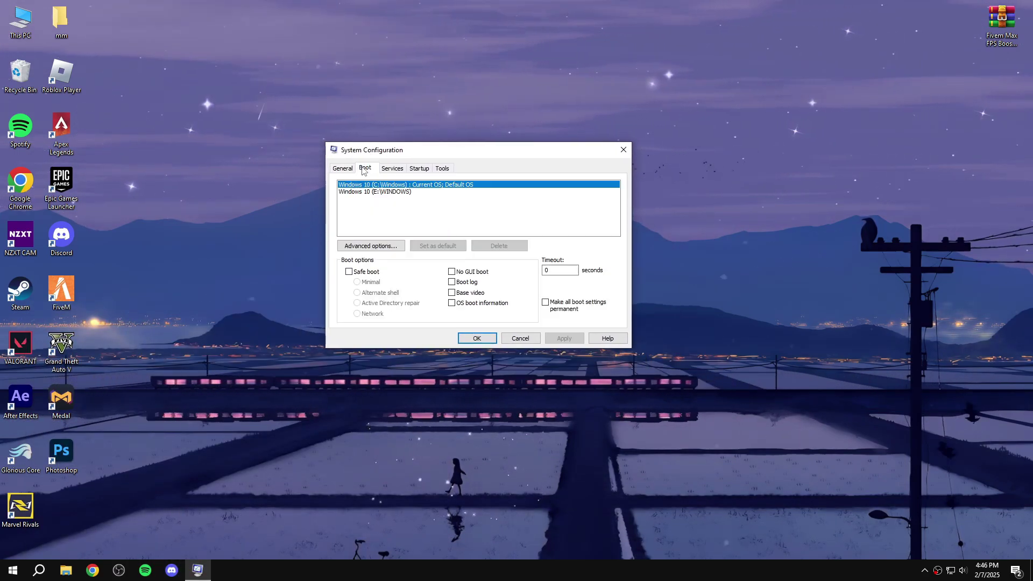
{"action": "left_click", "coordinate": [376, 247]}
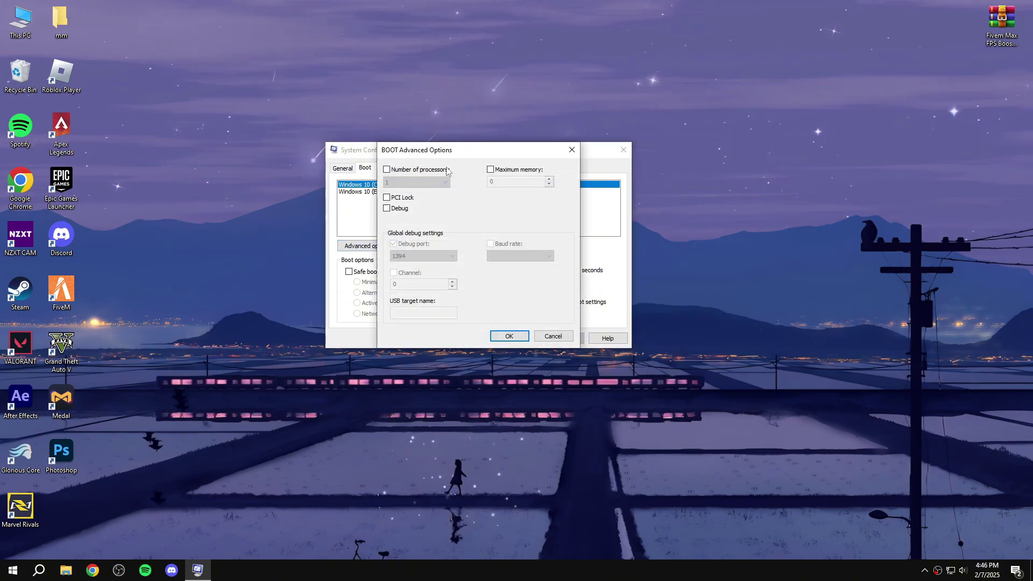
{"action": "left_click", "coordinate": [387, 170]}
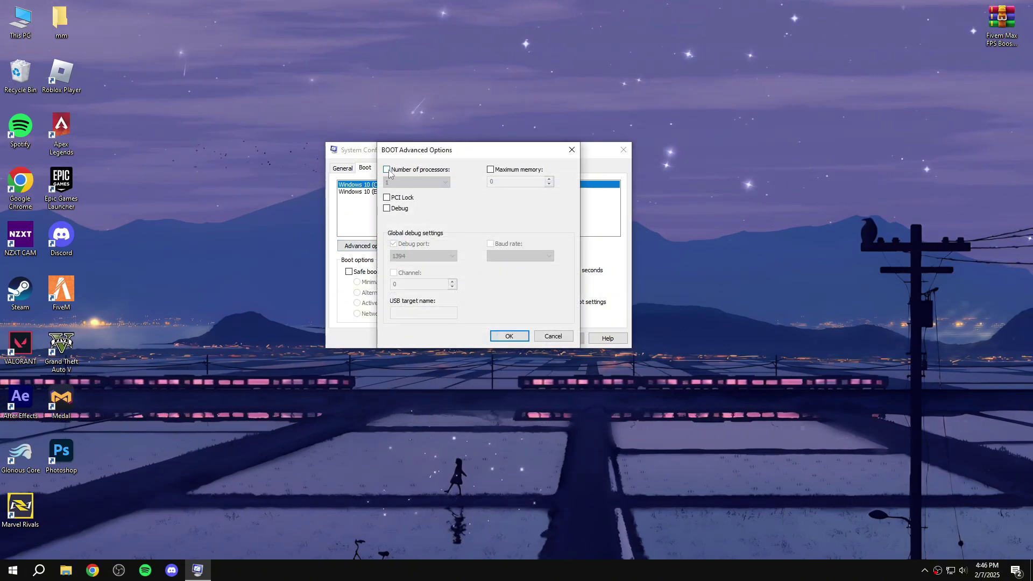
{"action": "left_click", "coordinate": [418, 183]}
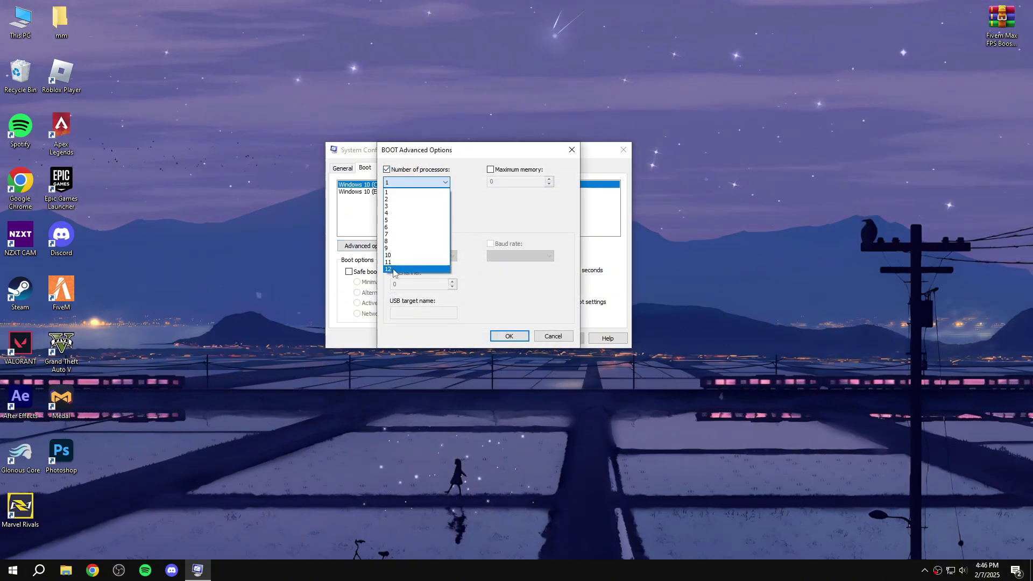
{"action": "left_click", "coordinate": [412, 269]}
{"action": "left_click", "coordinate": [505, 337]}
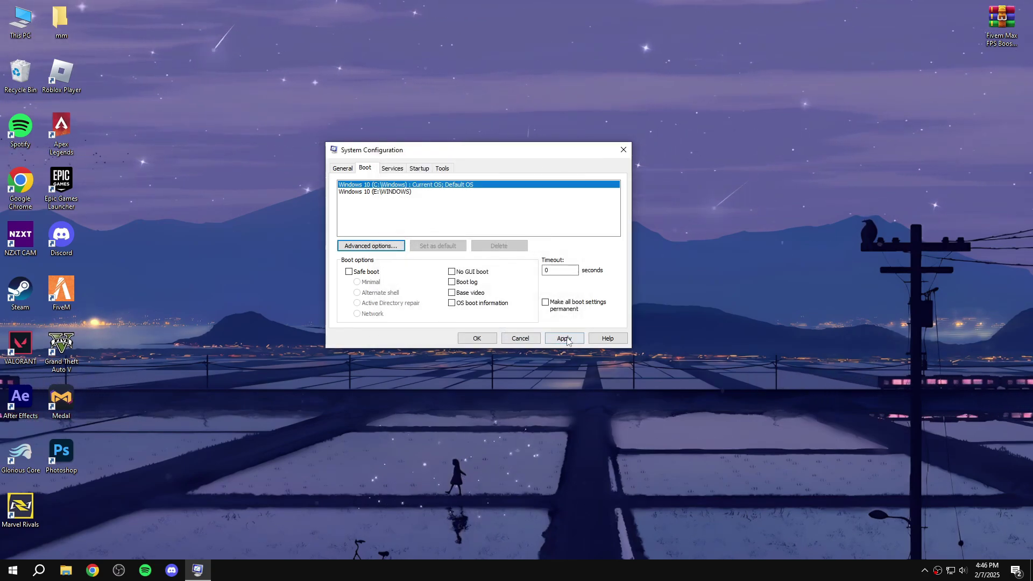
{"action": "left_click", "coordinate": [474, 342]}
{"action": "left_click", "coordinate": [478, 302]}
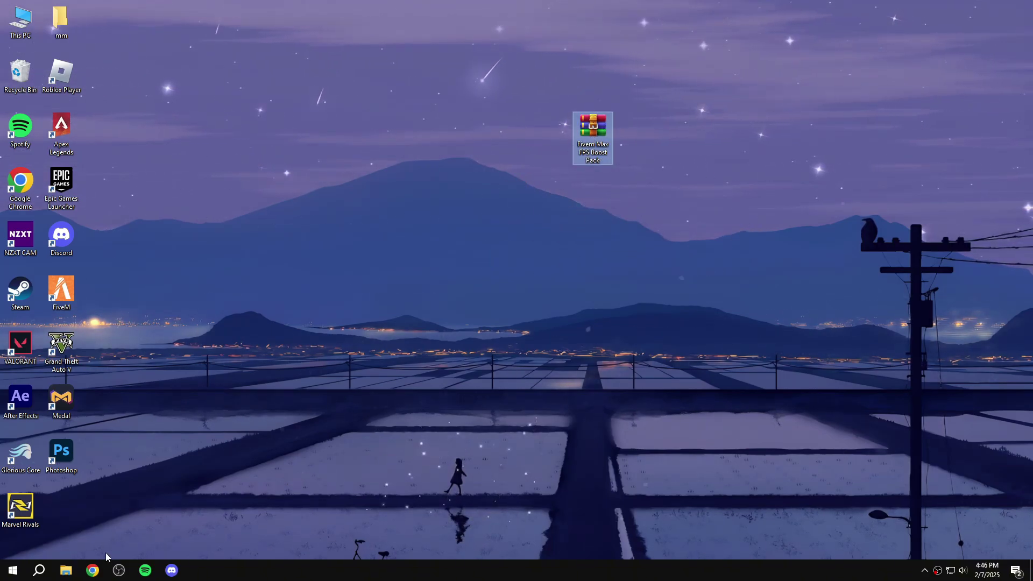
Step: Search Windows for "game mode", check the Game Mode and Game Bar settings, and close Settings
{"action": "left_click", "coordinate": [45, 576]}
{"action": "type", "text": "g"}
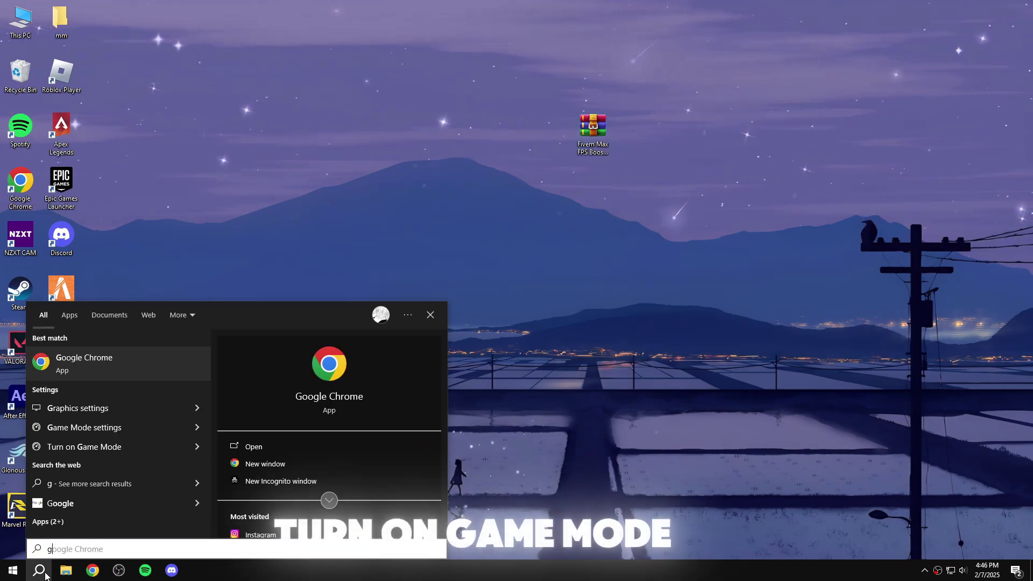
{"action": "type", "text": "ame"}
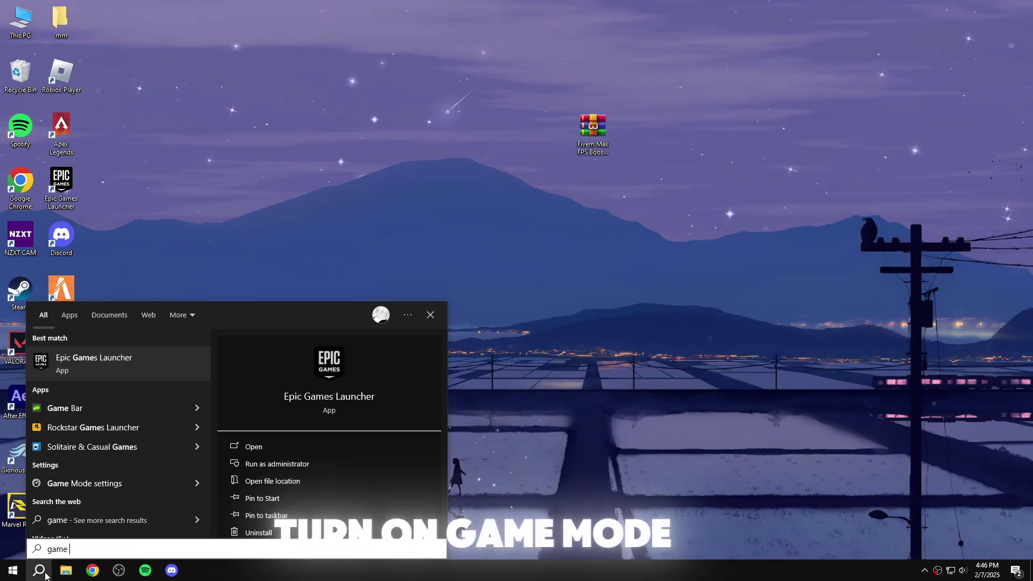
{"action": "type", "text": " mode"}
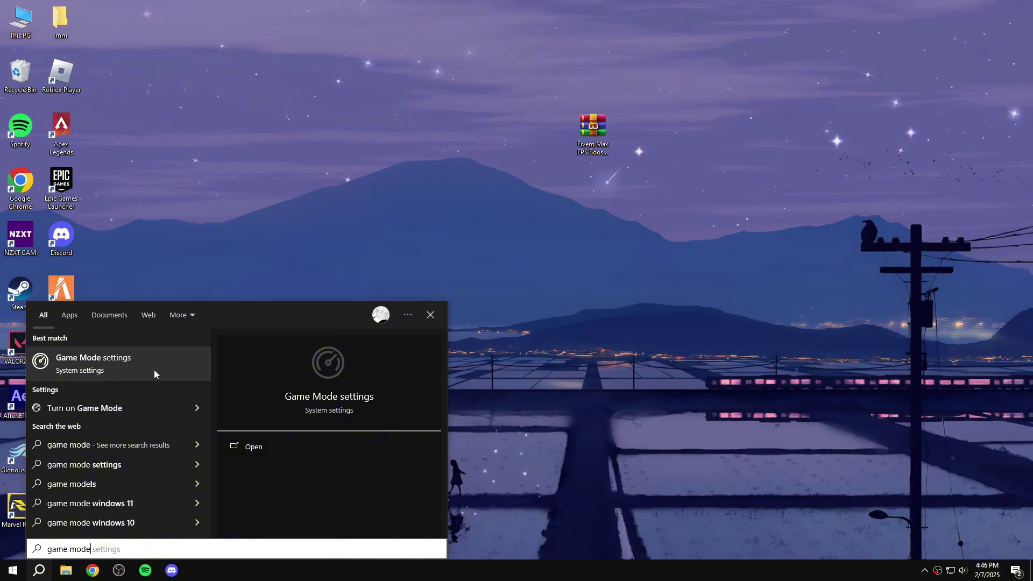
{"action": "left_click", "coordinate": [143, 369]}
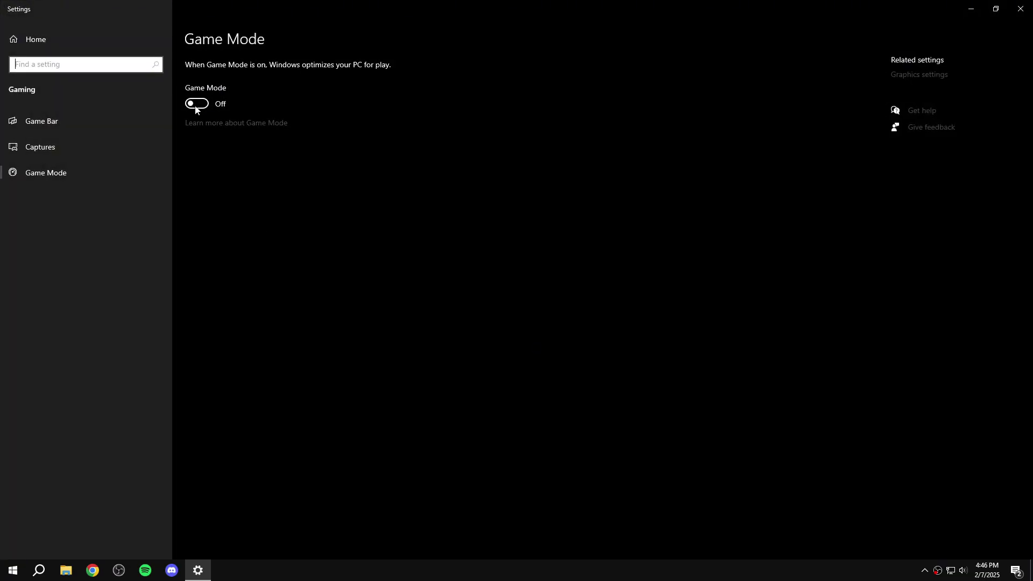
{"action": "left_click", "coordinate": [106, 131]}
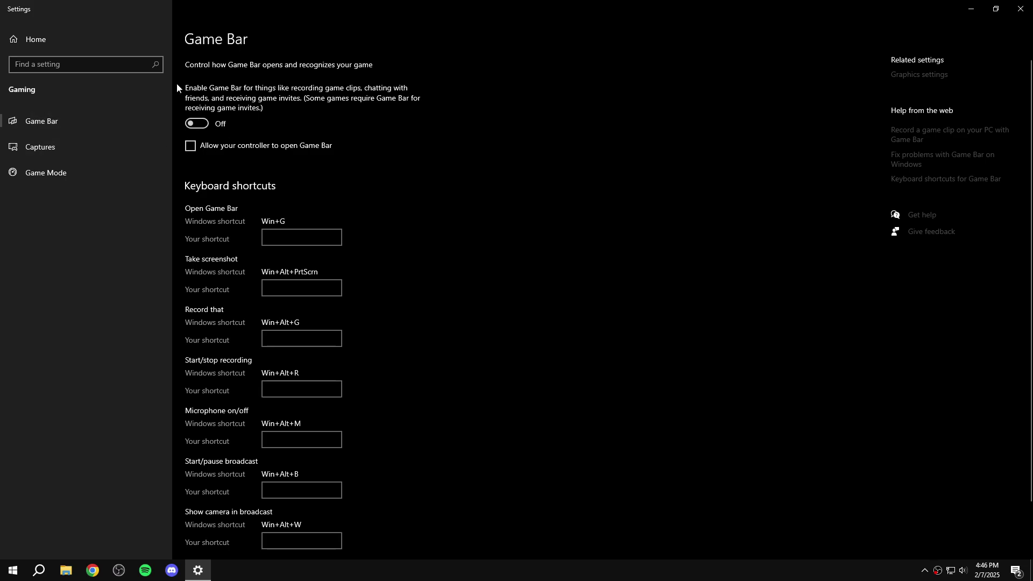
{"action": "key", "text": "alt+F4"}
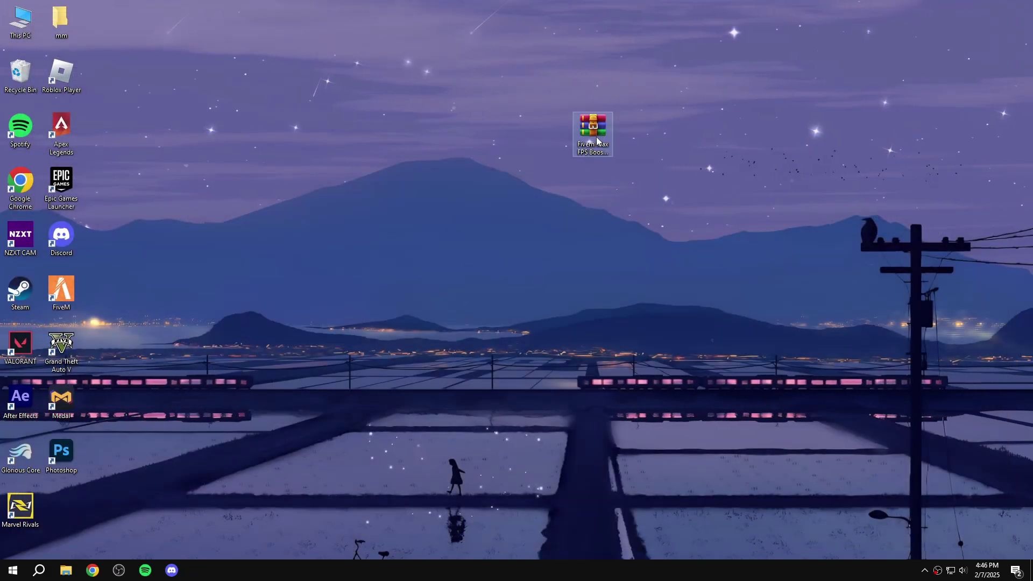
Step: Extract the Fivem Max FPS Boost Pack archive onto the desktop and move the extracted folder beside the archive
{"action": "right_click", "coordinate": [583, 137]}
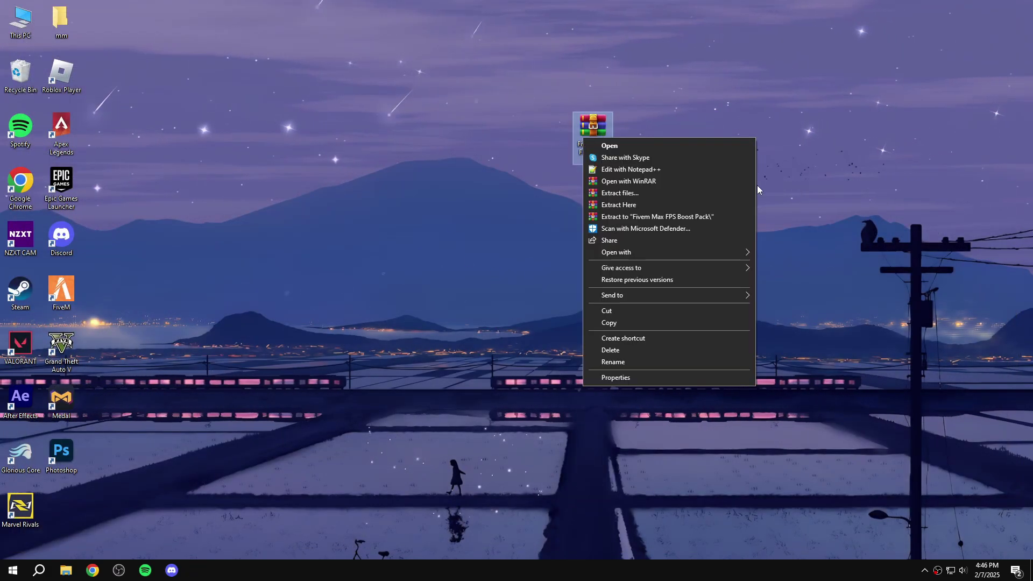
{"action": "left_click", "coordinate": [615, 204]}
{"action": "left_click_drag", "start_coordinate": [62, 505], "coordinate": [478, 154]}
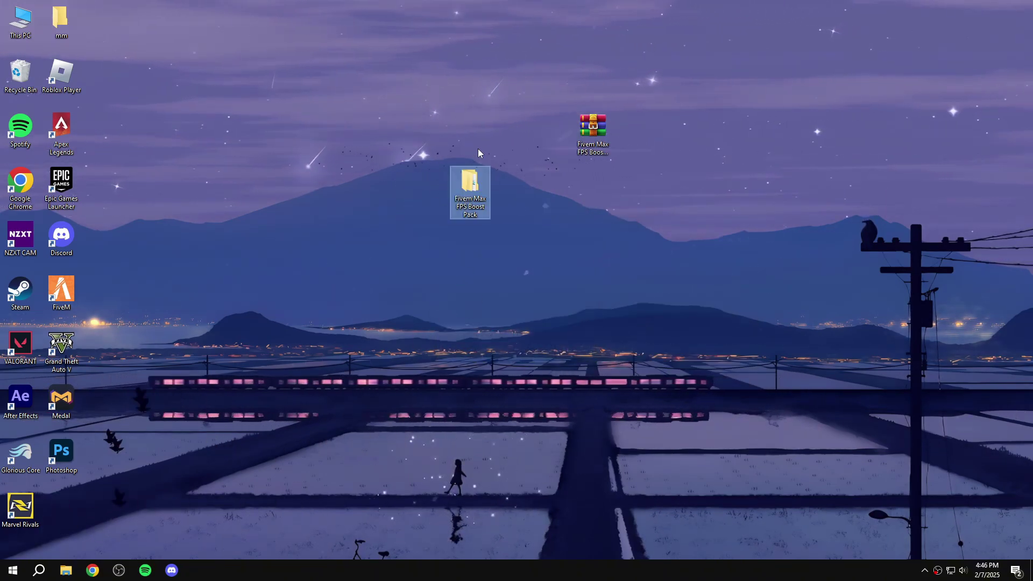
Step: Run Delete Update Cache from the boost pack's Temporary Files Cleanup folder, and dismiss its command window
{"action": "double_click", "coordinate": [470, 186]}
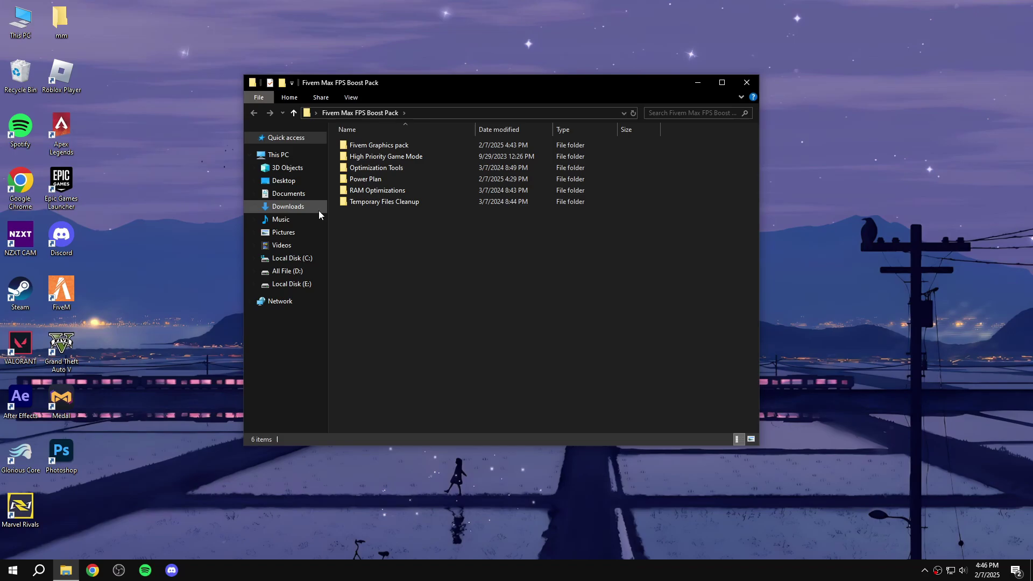
{"action": "double_click", "coordinate": [376, 203]}
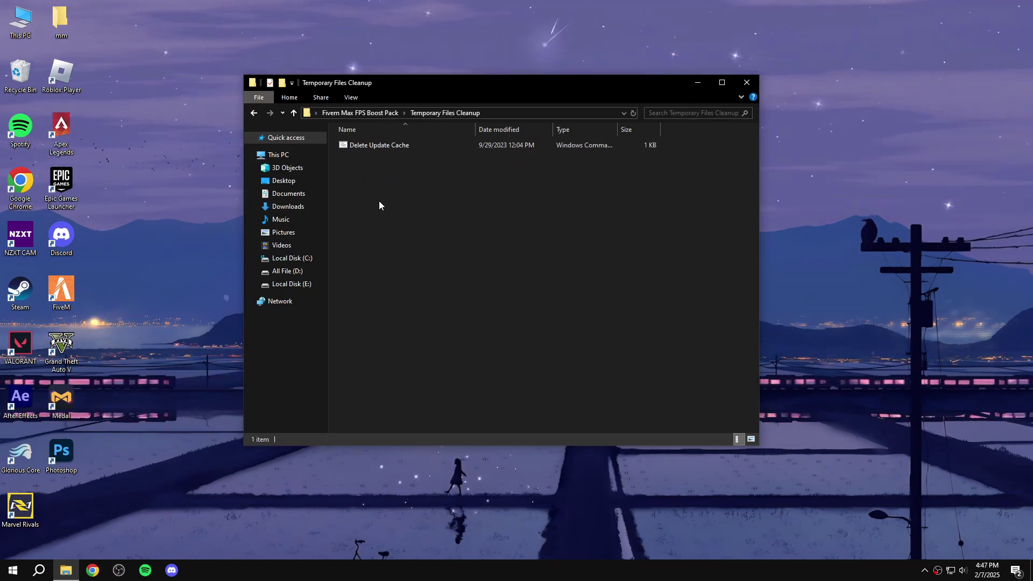
{"action": "double_click", "coordinate": [371, 146]}
{"action": "scroll", "coordinate": [312, 216], "scroll_direction": "down", "scroll_amount": 2}
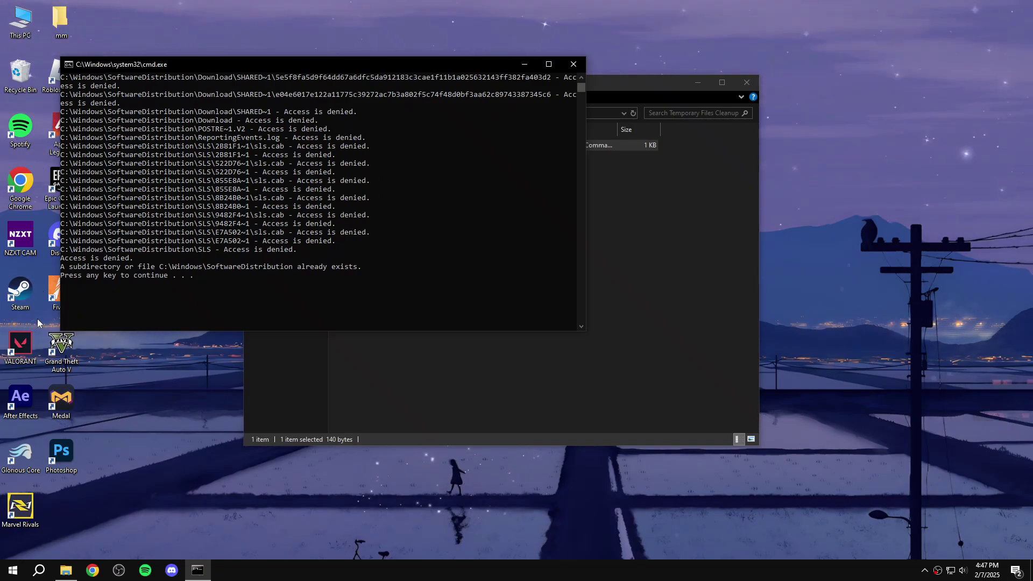
{"action": "left_click_drag", "start_coordinate": [167, 276], "coordinate": [79, 279]}
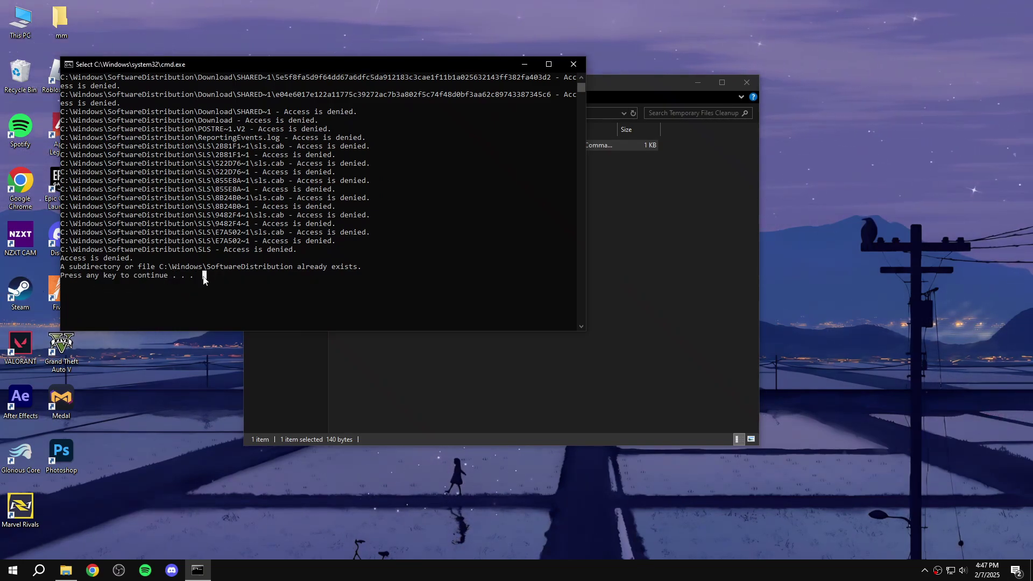
{"action": "key", "text": "Return"}
{"action": "left_click", "coordinate": [418, 229]}
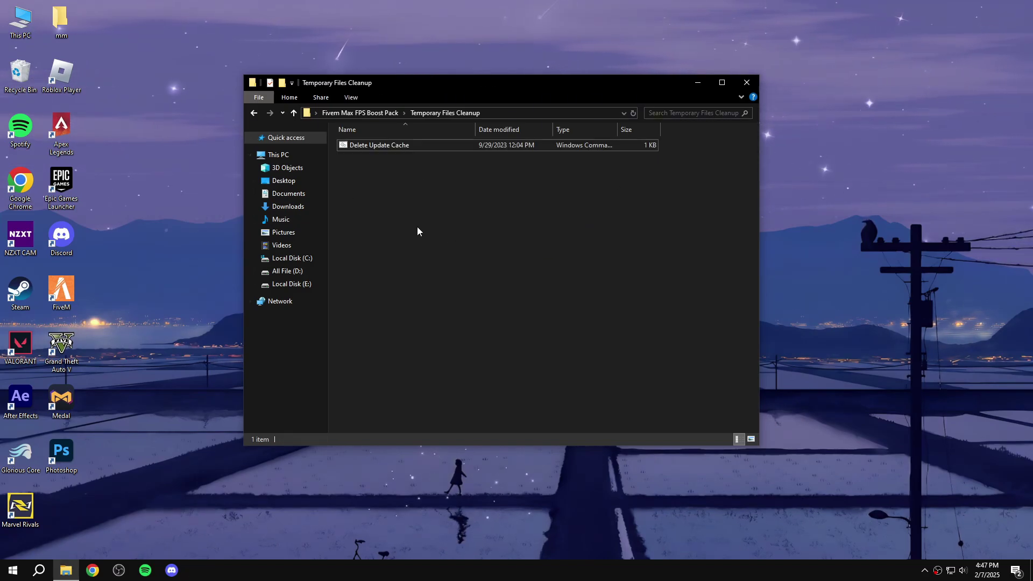
Step: Open the boost pack's RAM Optimizations folder and check the PC's installed memory in Task Manager
{"action": "key", "text": "BackSpace"}
{"action": "double_click", "coordinate": [370, 190]}
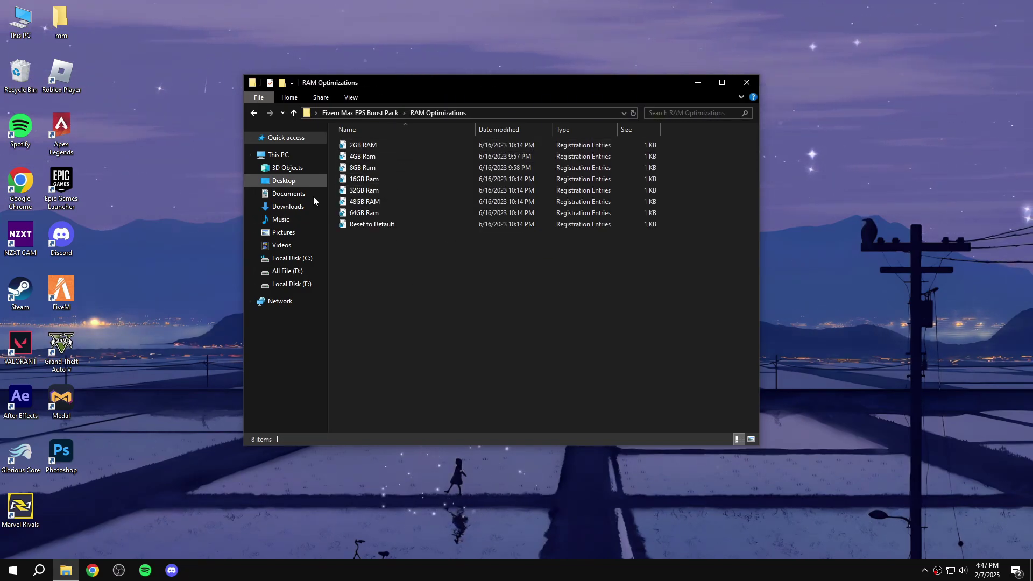
{"action": "right_click", "coordinate": [287, 571]}
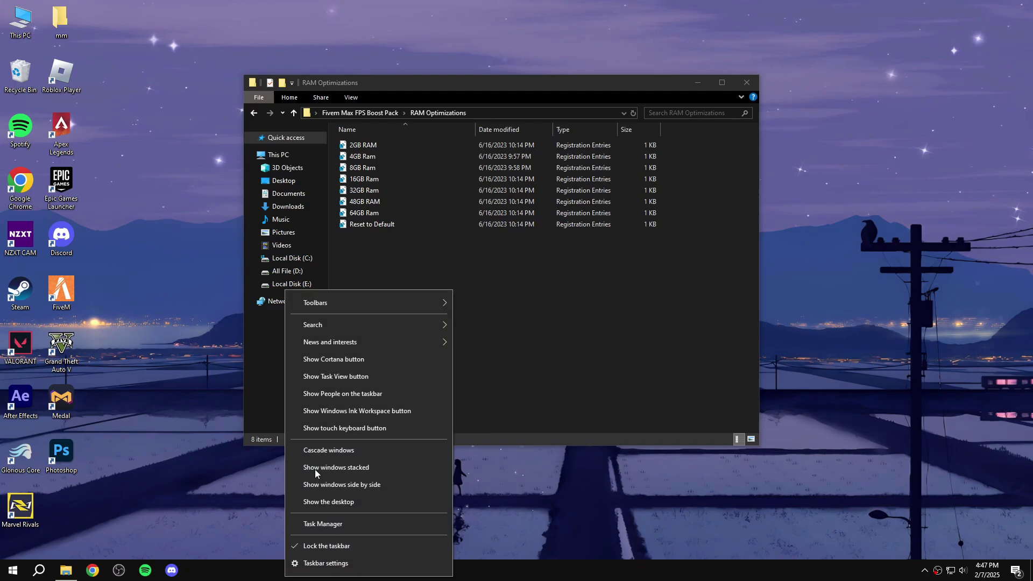
{"action": "left_click", "coordinate": [305, 525]}
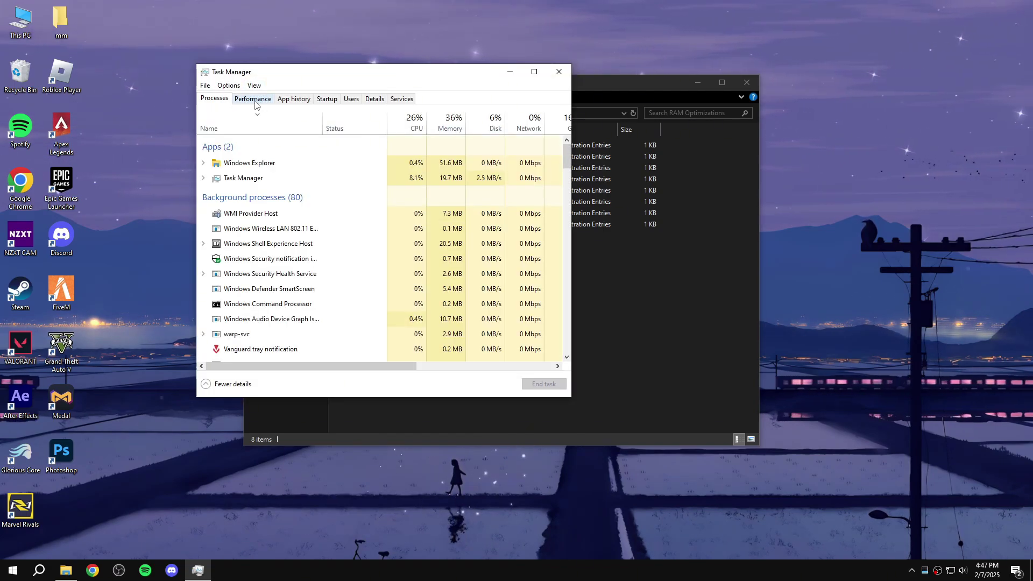
{"action": "left_click", "coordinate": [253, 99]}
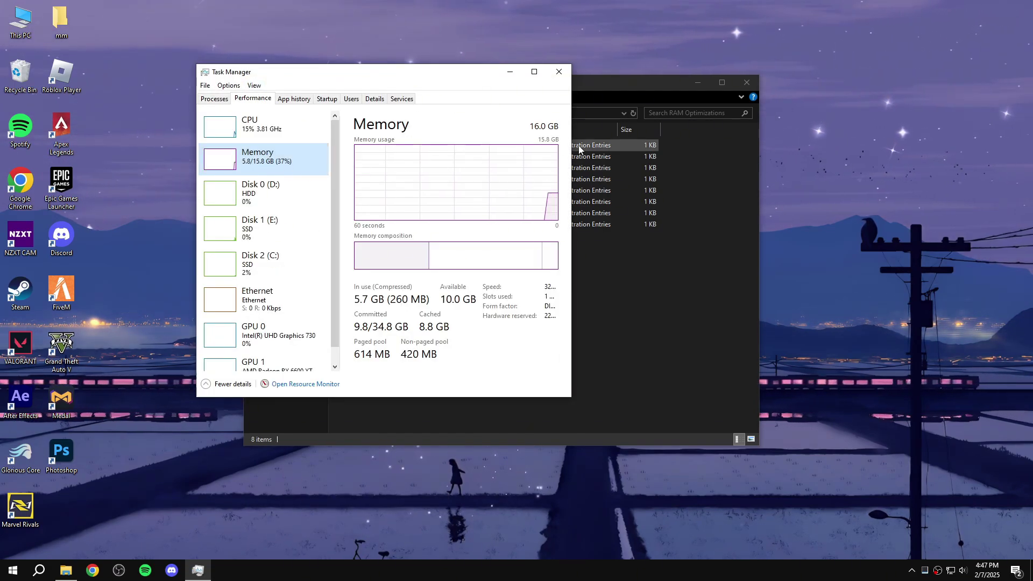
{"action": "left_click", "coordinate": [559, 72]}
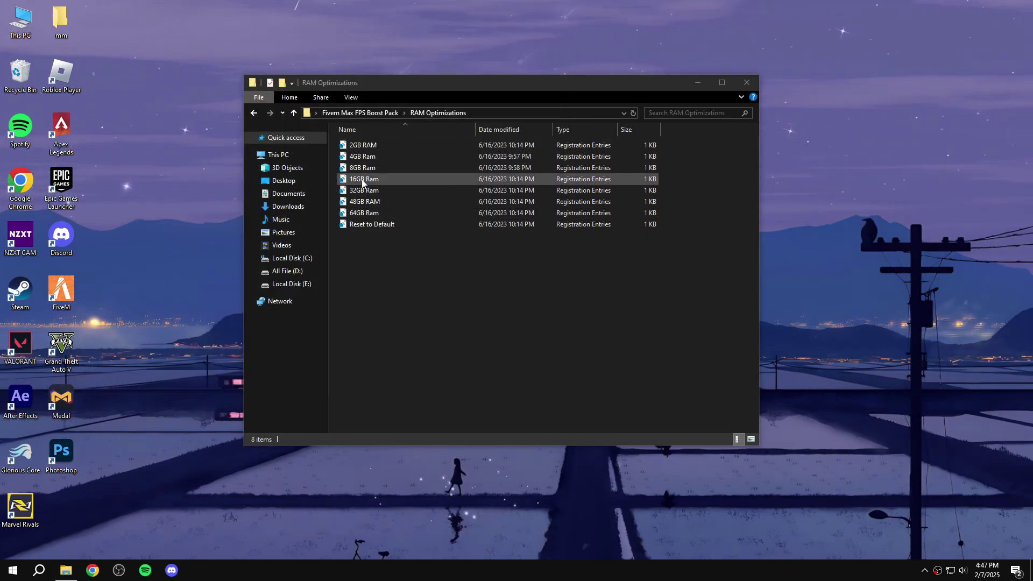
Step: Import the 16GB Ram registry file into the Windows registry and dismiss the confirmation
{"action": "double_click", "coordinate": [362, 183]}
{"action": "left_click", "coordinate": [597, 300]}
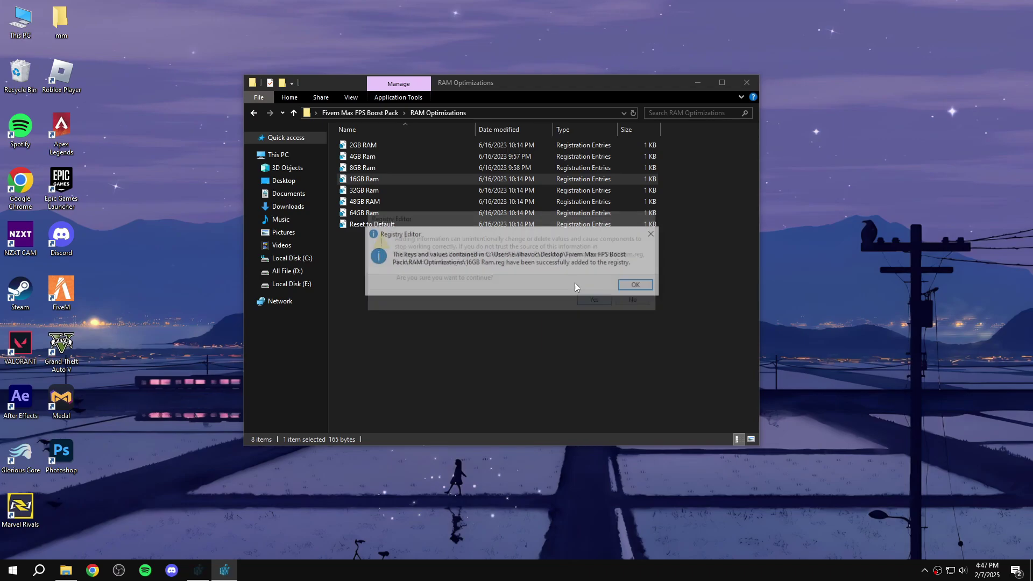
{"action": "left_click", "coordinate": [636, 286]}
Step: Run Import By Velvox Power Plan from the pack's Power Plan folder, and check the active plan through the Power Plans shortcut
{"action": "left_click", "coordinate": [259, 113]}
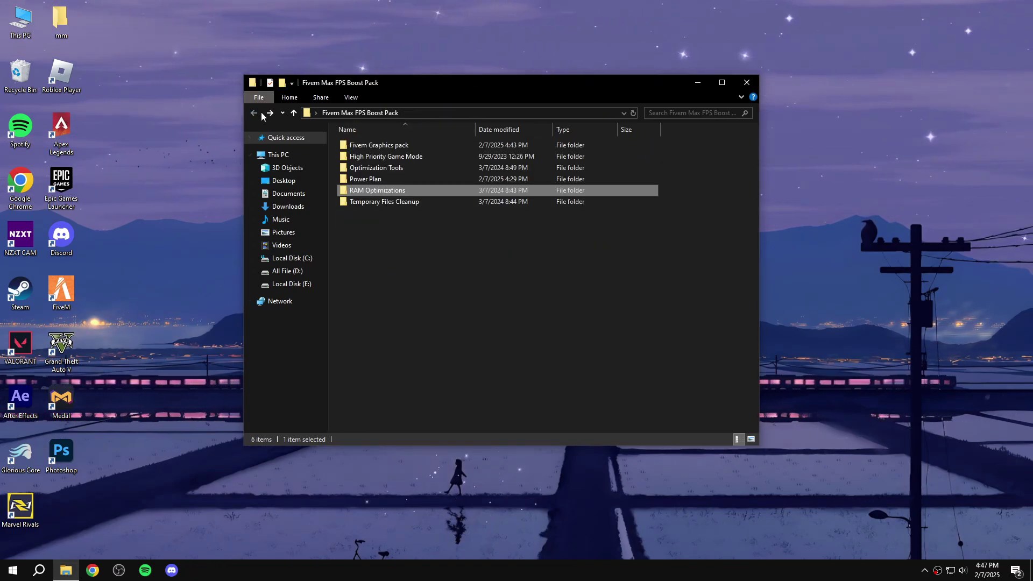
{"action": "left_click", "coordinate": [375, 183]}
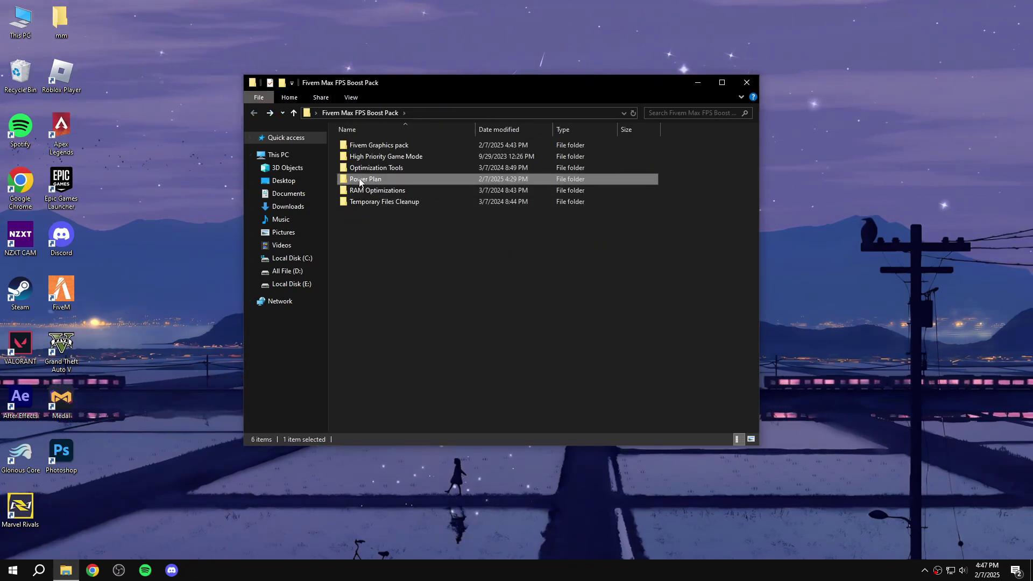
{"action": "double_click", "coordinate": [360, 179]}
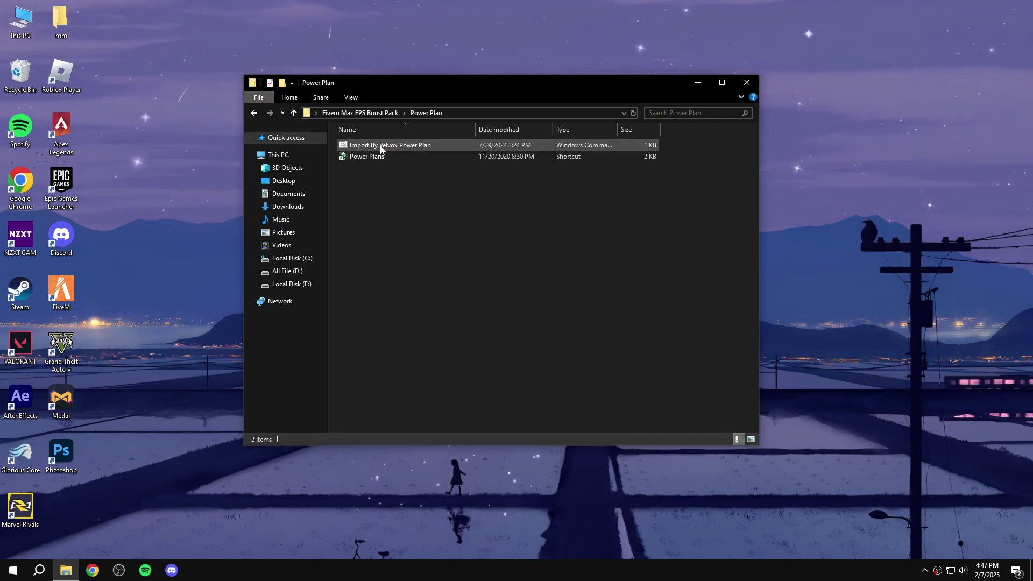
{"action": "double_click", "coordinate": [406, 147]}
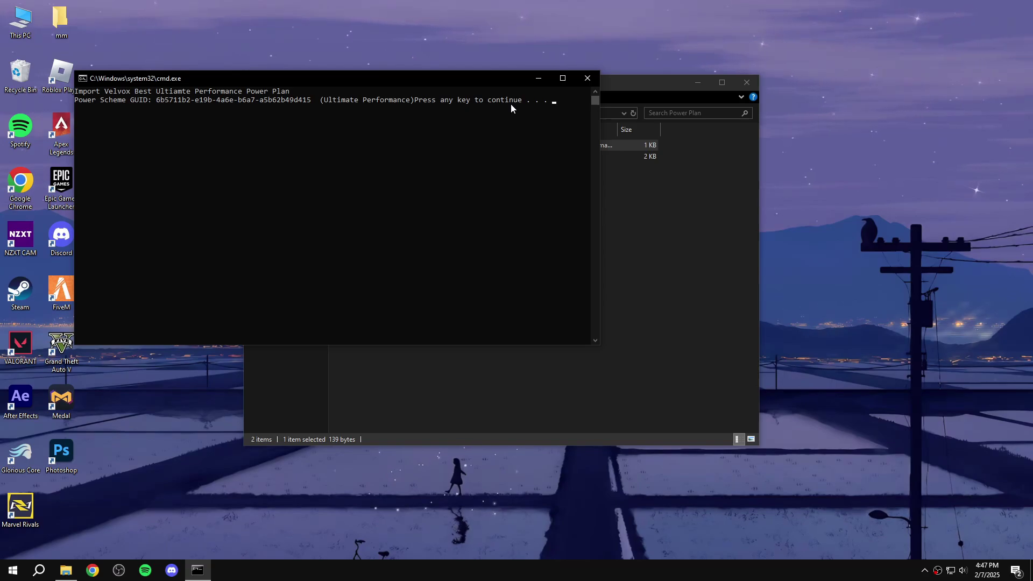
{"action": "key", "text": "Return"}
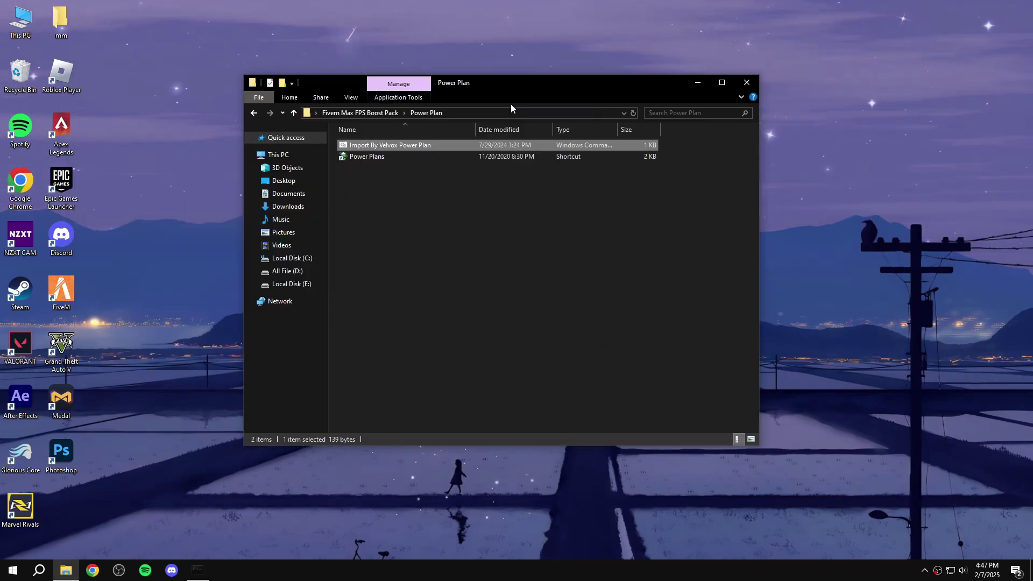
{"action": "double_click", "coordinate": [357, 156]}
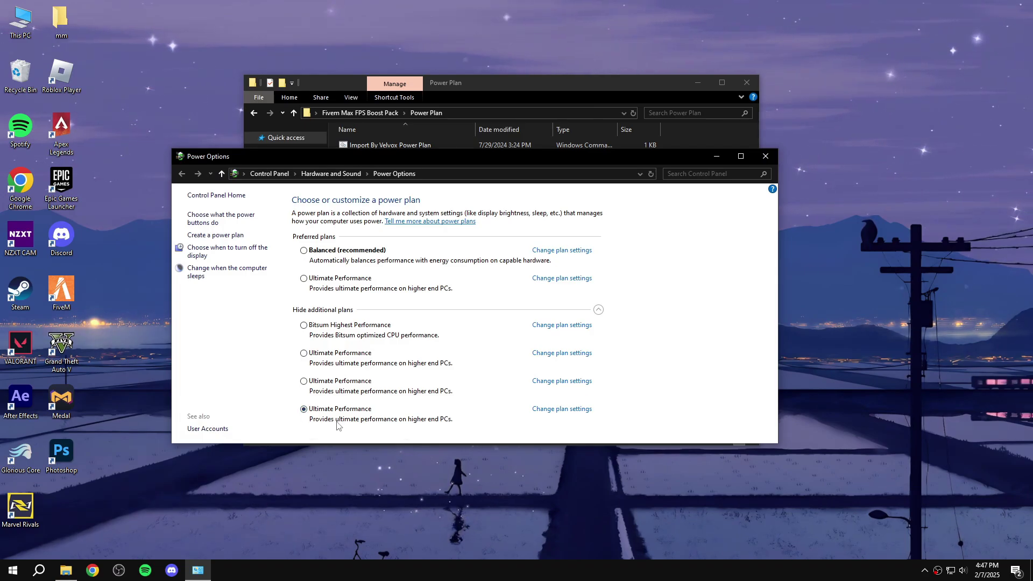
{"action": "left_click", "coordinate": [765, 157]}
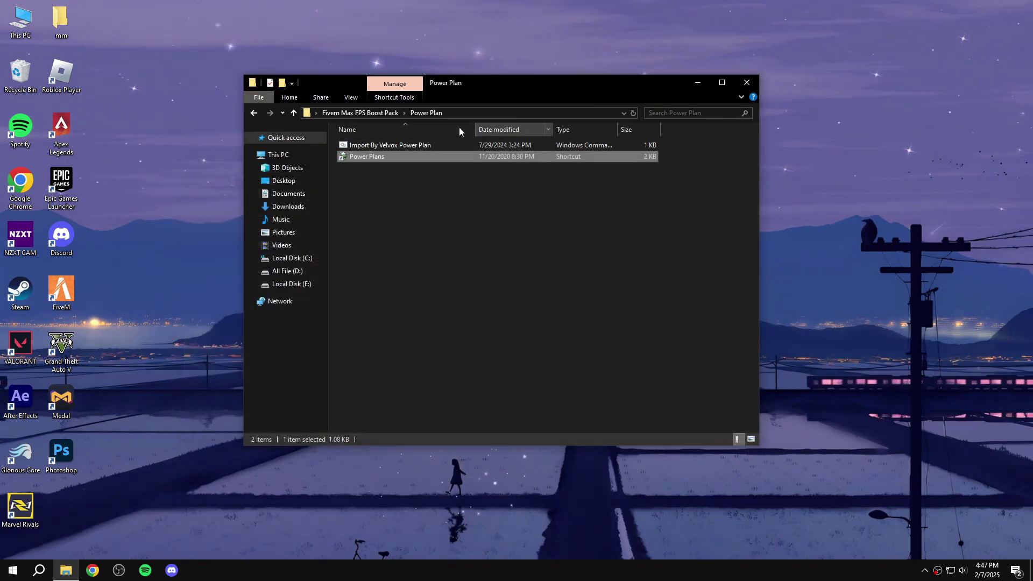
Step: Install Mem Reduct by running 9 MemReduct from the Optimization Tools folder as administrator, accepting the license and launching it on completion
{"action": "left_click", "coordinate": [253, 113]}
{"action": "left_click", "coordinate": [393, 167]}
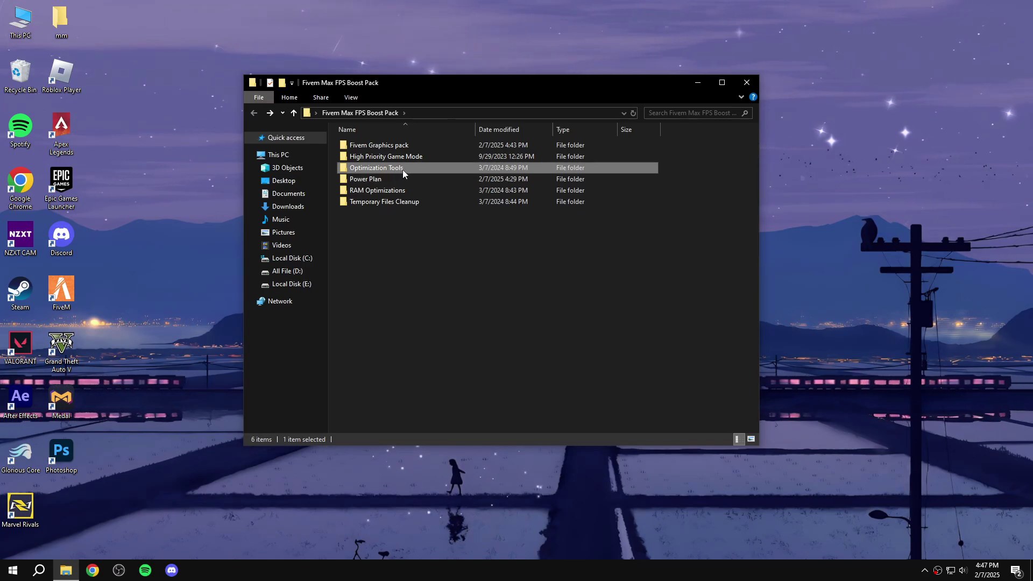
{"action": "double_click", "coordinate": [392, 168]}
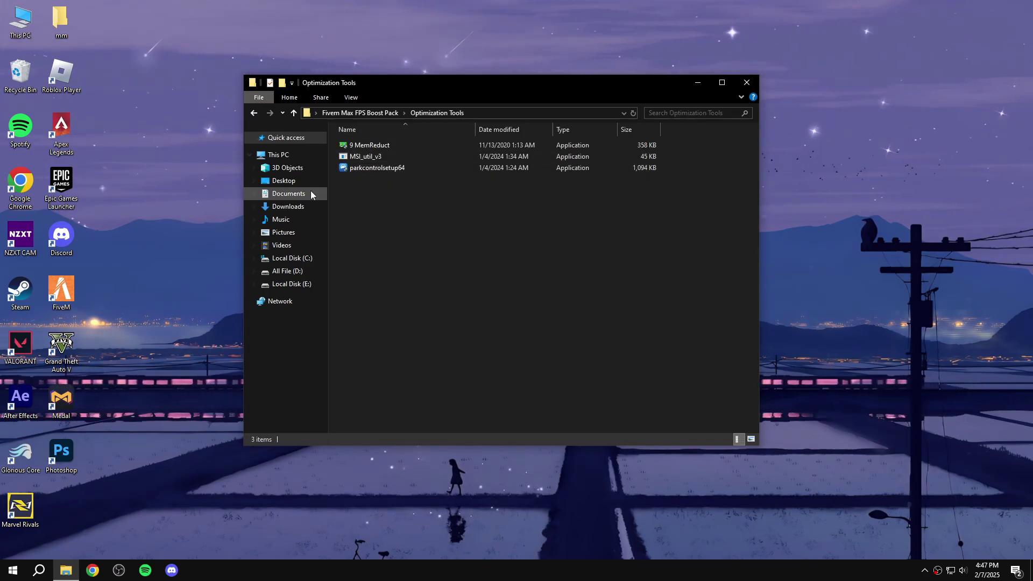
{"action": "right_click", "coordinate": [374, 146]}
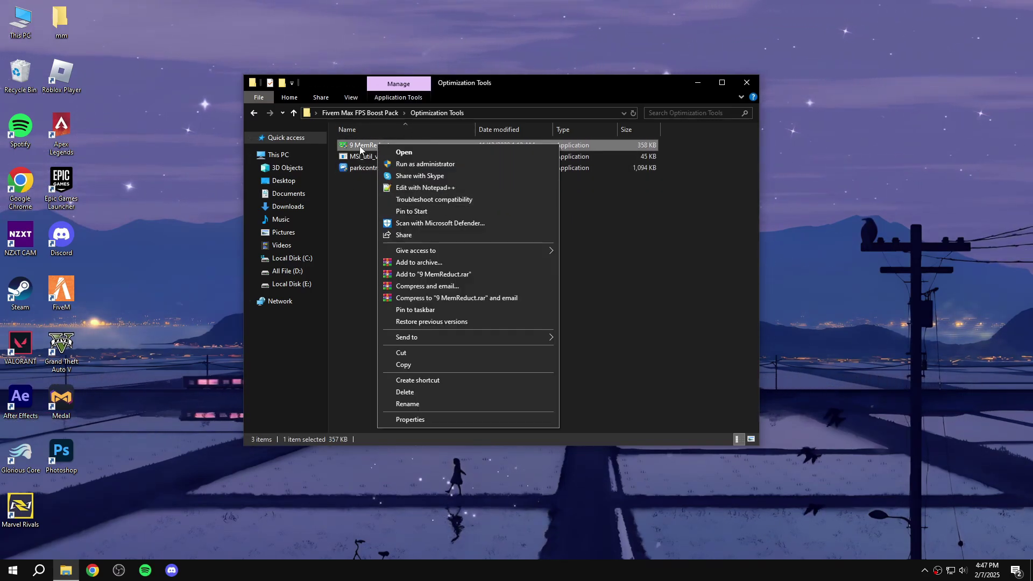
{"action": "left_click", "coordinate": [414, 163]}
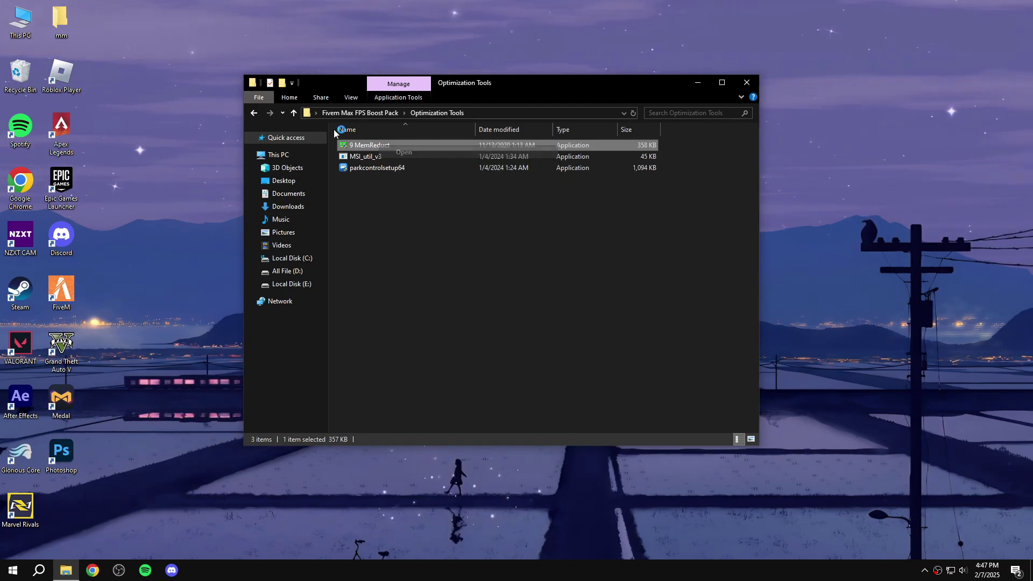
{"action": "left_click", "coordinate": [575, 371]}
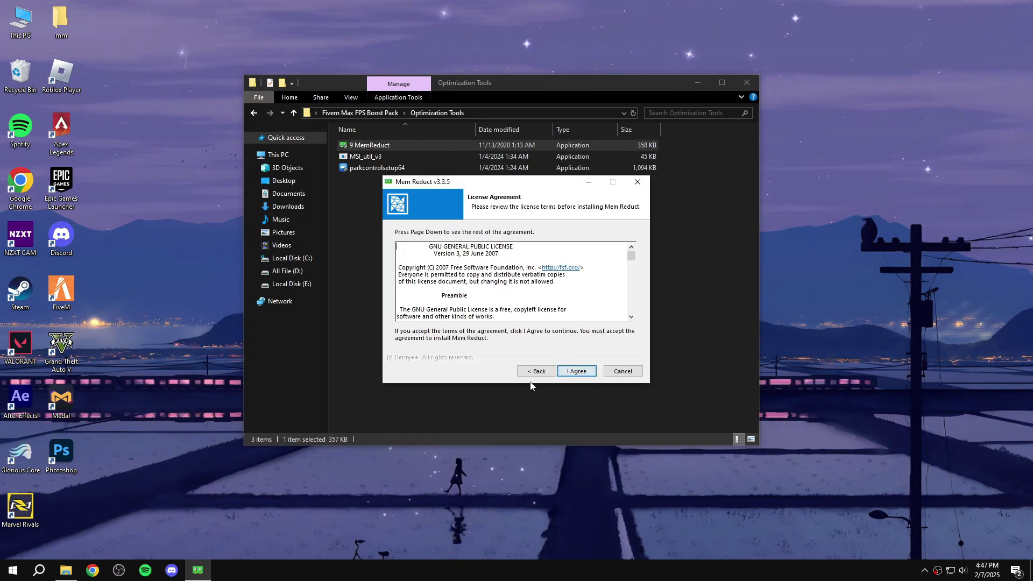
{"action": "left_click", "coordinate": [576, 371]}
{"action": "left_click", "coordinate": [576, 372]}
{"action": "left_click", "coordinate": [570, 373]}
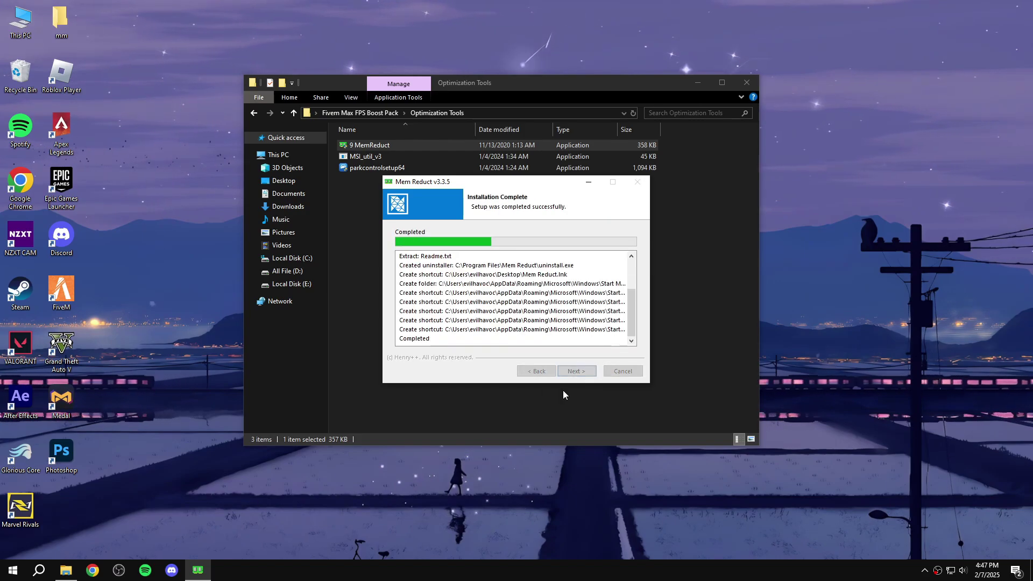
{"action": "left_click", "coordinate": [578, 371]}
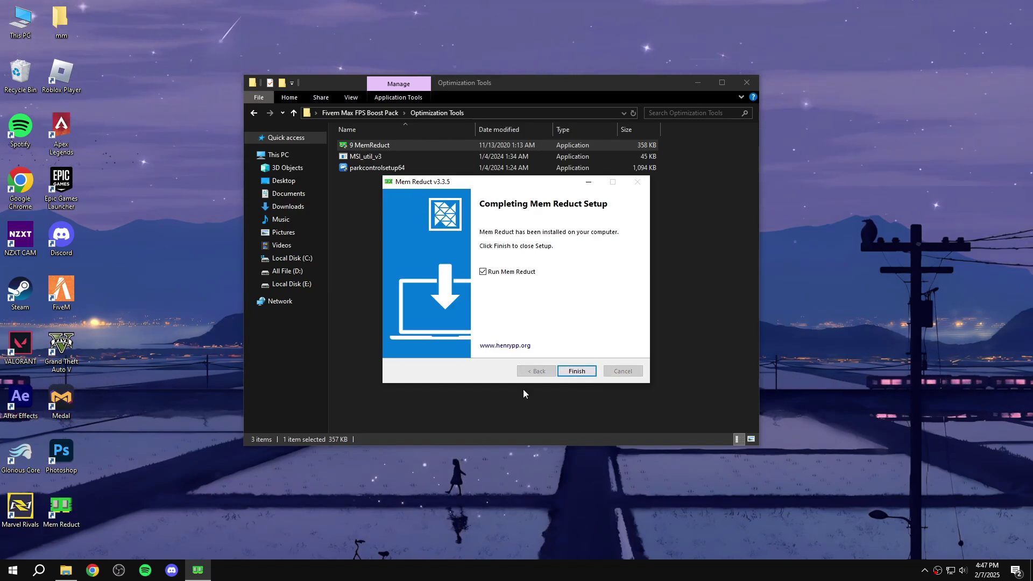
{"action": "left_click", "coordinate": [577, 372]}
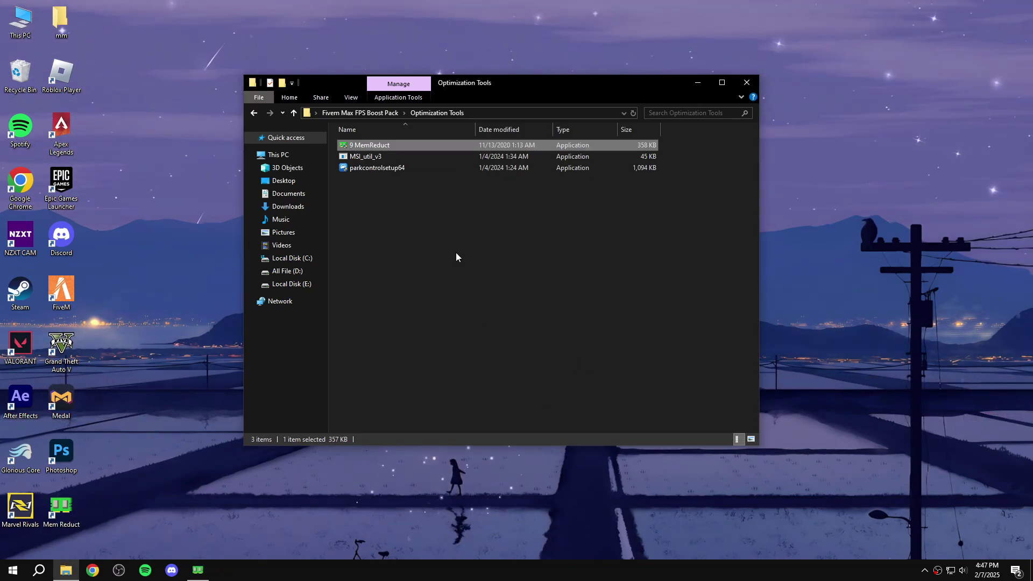
Step: Clean the system memory with Mem Reduct, confirm the cleanup, and close its window
{"action": "left_click", "coordinate": [200, 571]}
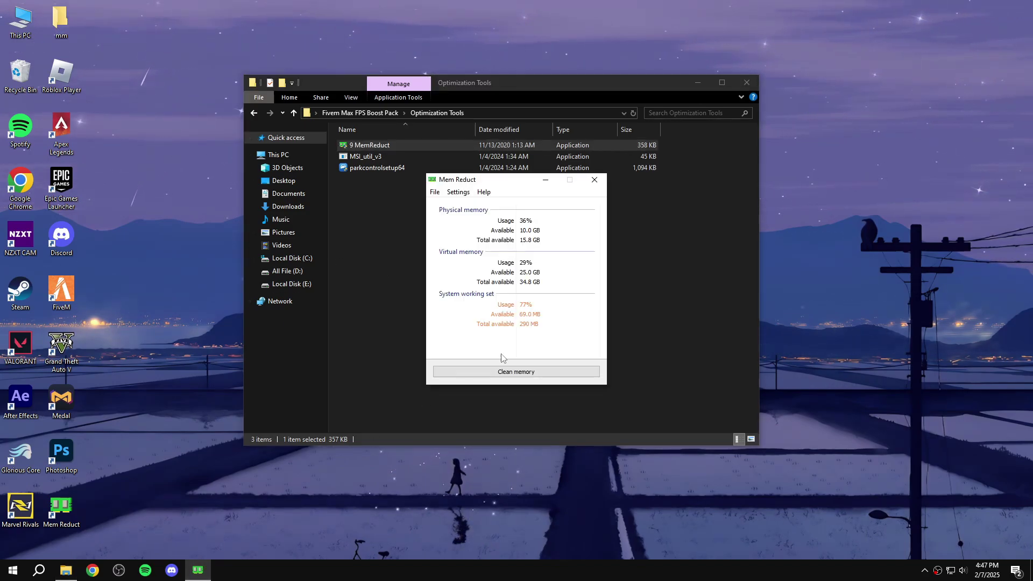
{"action": "left_click", "coordinate": [535, 371]}
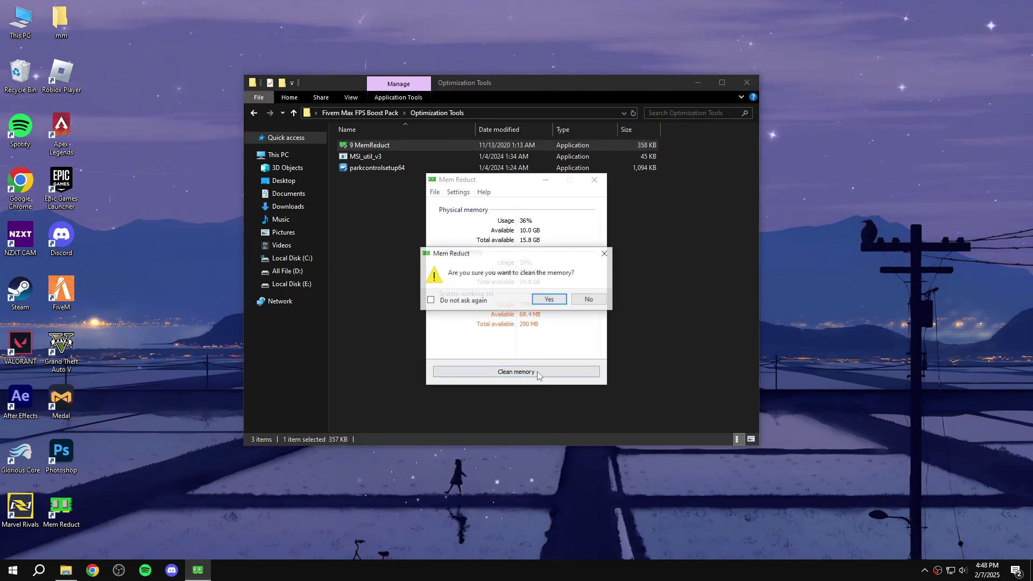
{"action": "left_click", "coordinate": [556, 299]}
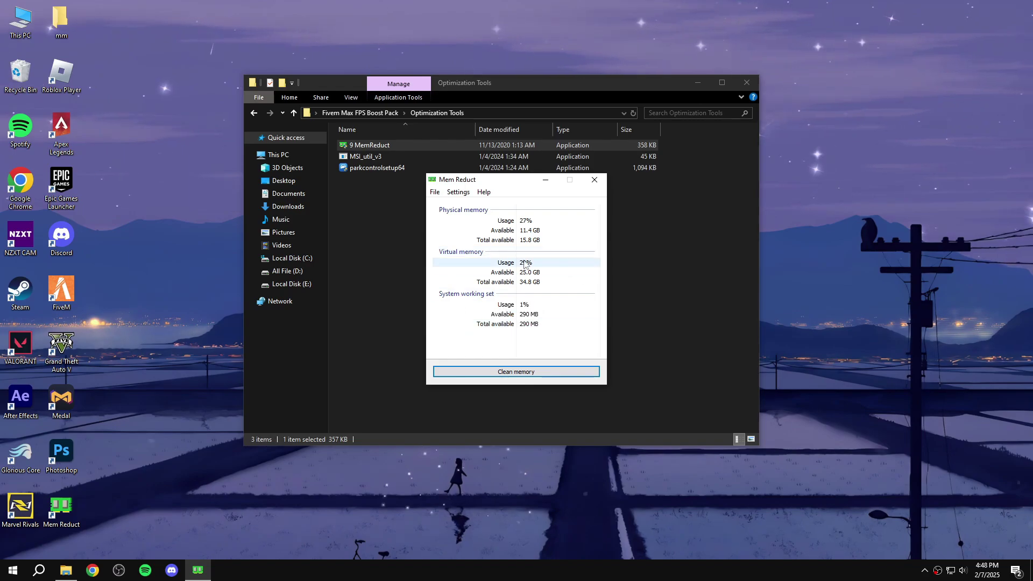
{"action": "left_click", "coordinate": [594, 179]}
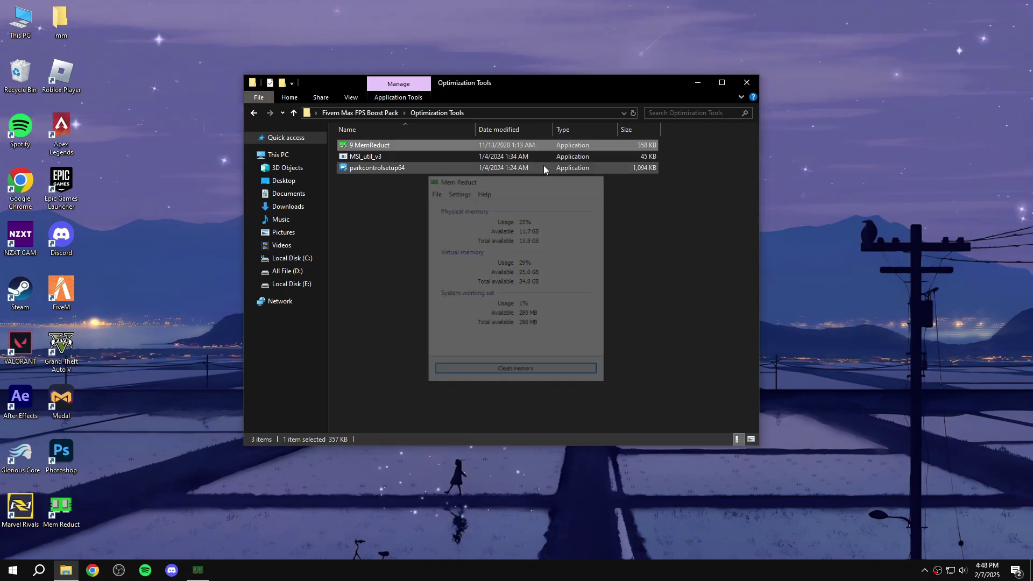
Step: Run MSI_util_v3 as administrator, check the MSI and interrupt priority settings of the AMD Radeon RX 6600 XT, and close the utility
{"action": "left_click", "coordinate": [376, 157]}
{"action": "right_click", "coordinate": [382, 157]}
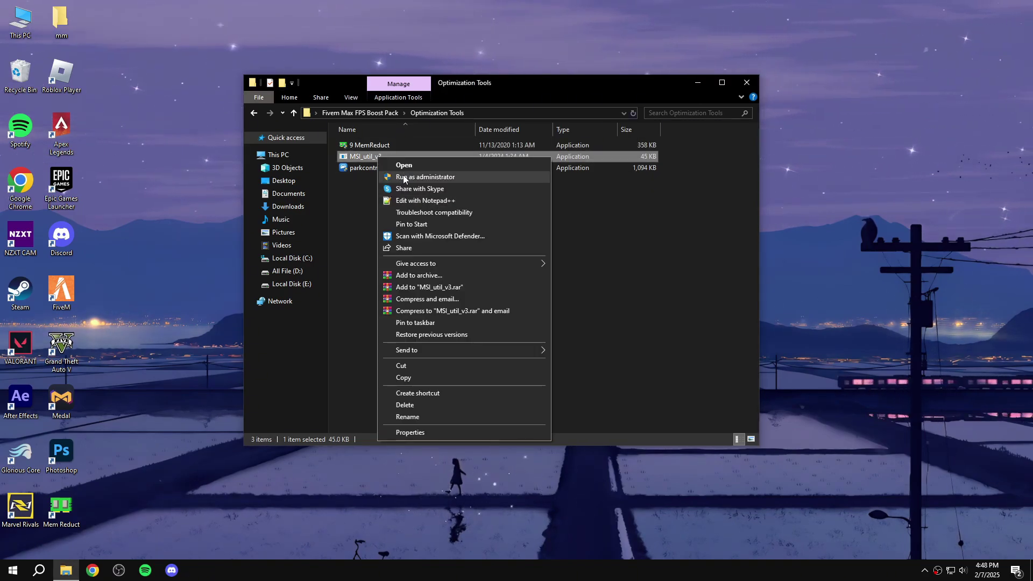
{"action": "left_click", "coordinate": [405, 177]}
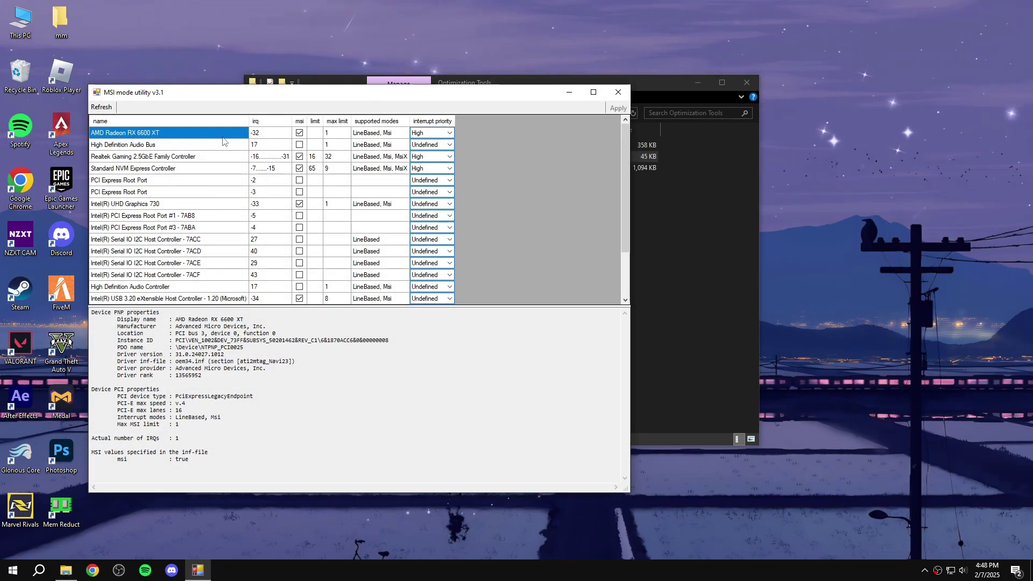
{"action": "left_click", "coordinate": [299, 133]}
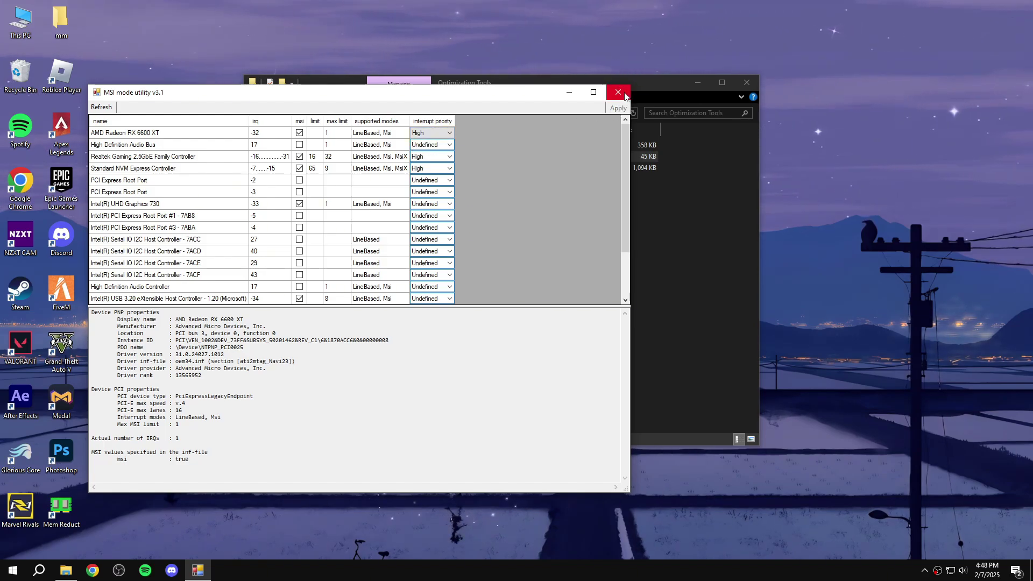
{"action": "left_click", "coordinate": [618, 93]}
Step: Install ParkControl from parkcontrolsetup64 with the Start menu shortcuts and Launch ParkControl components included
{"action": "double_click", "coordinate": [402, 167]}
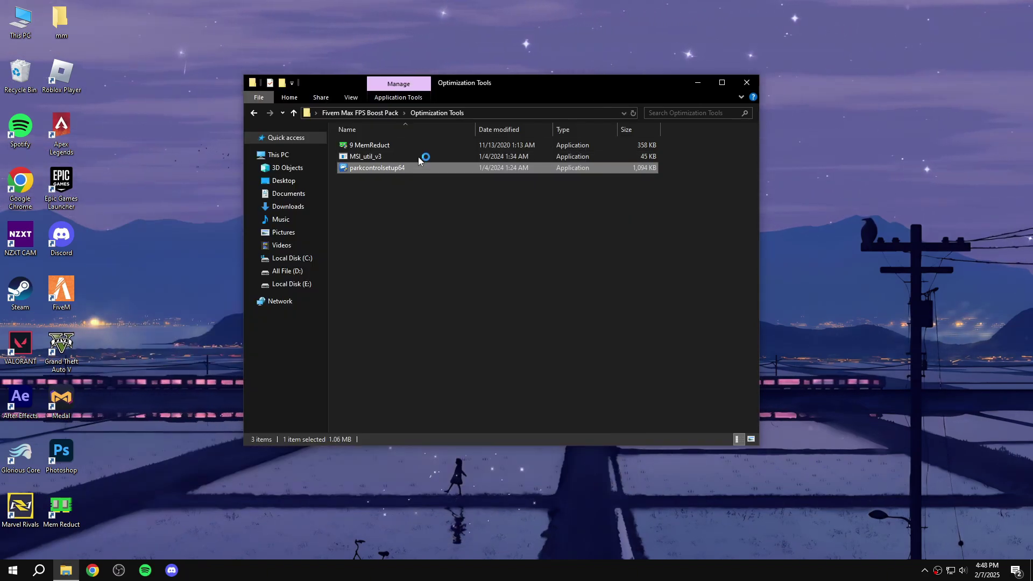
{"action": "left_click", "coordinate": [521, 307]}
{"action": "left_click", "coordinate": [558, 370]}
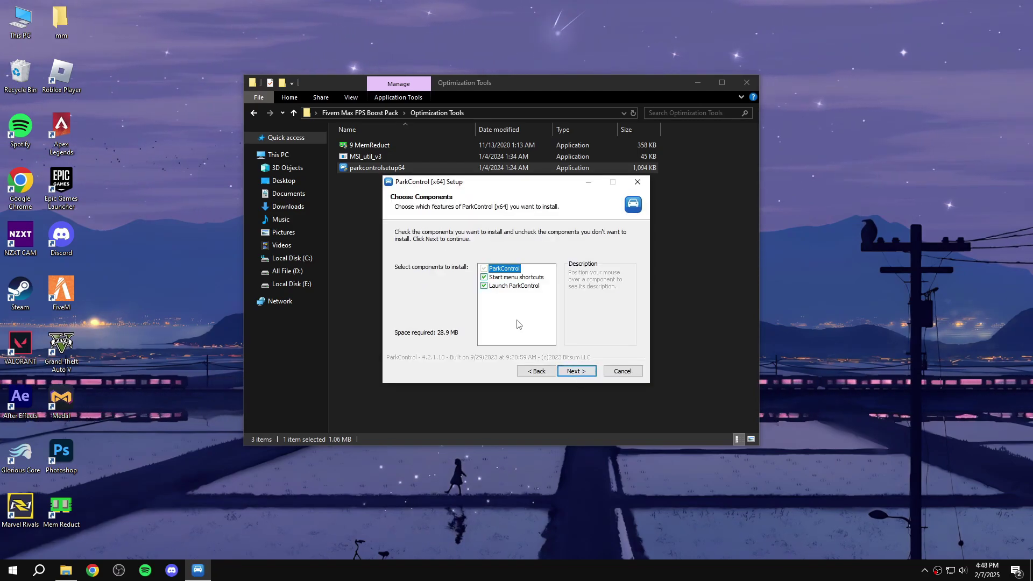
{"action": "left_click", "coordinate": [577, 370]}
{"action": "left_click", "coordinate": [577, 371]}
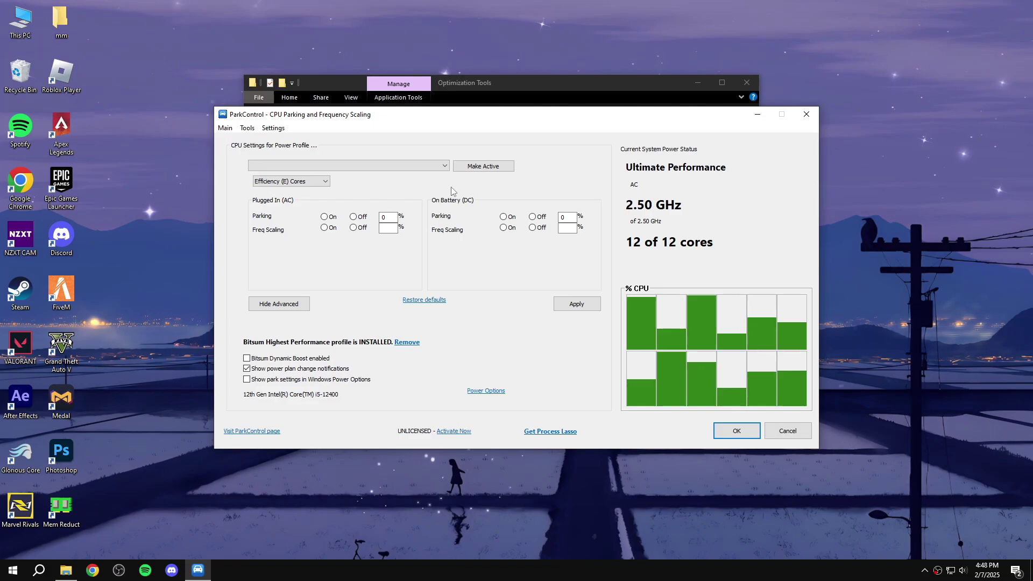
Step: Select the Ultimate Performance power profile in ParkControl, make it active, and confirm the settings
{"action": "left_click", "coordinate": [405, 166]}
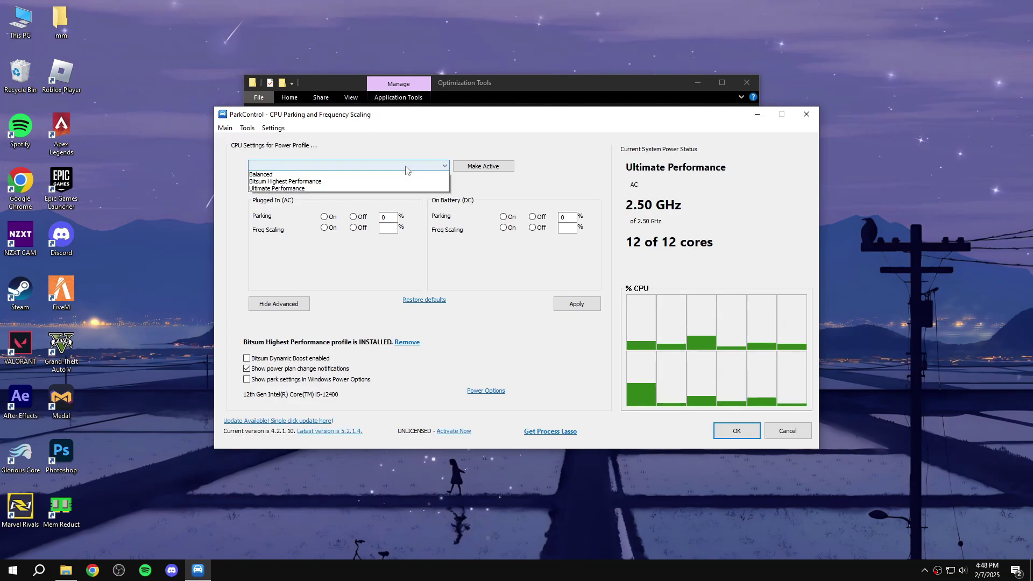
{"action": "left_click", "coordinate": [288, 191]}
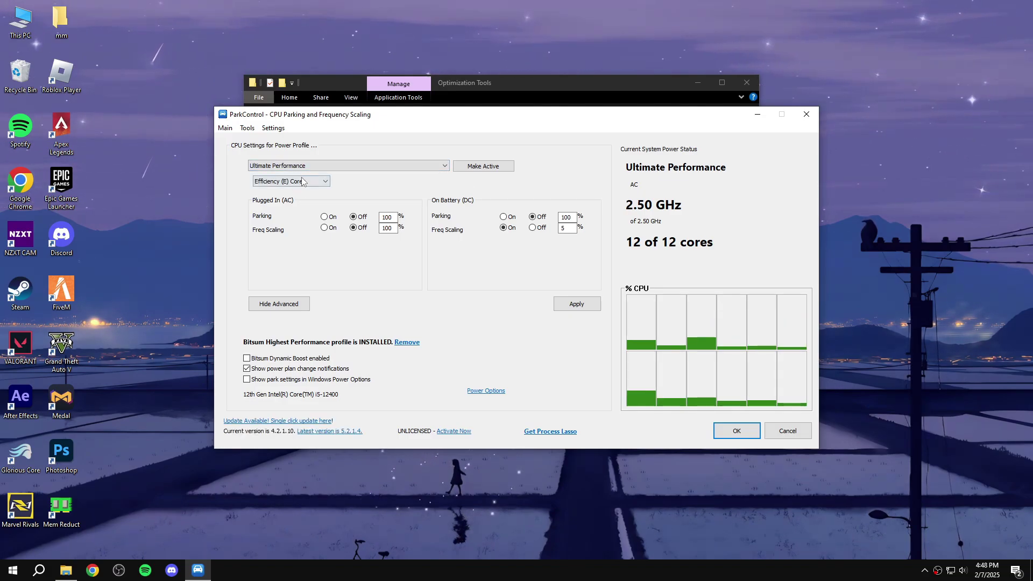
{"action": "left_click", "coordinate": [291, 165]}
{"action": "left_click", "coordinate": [291, 189]}
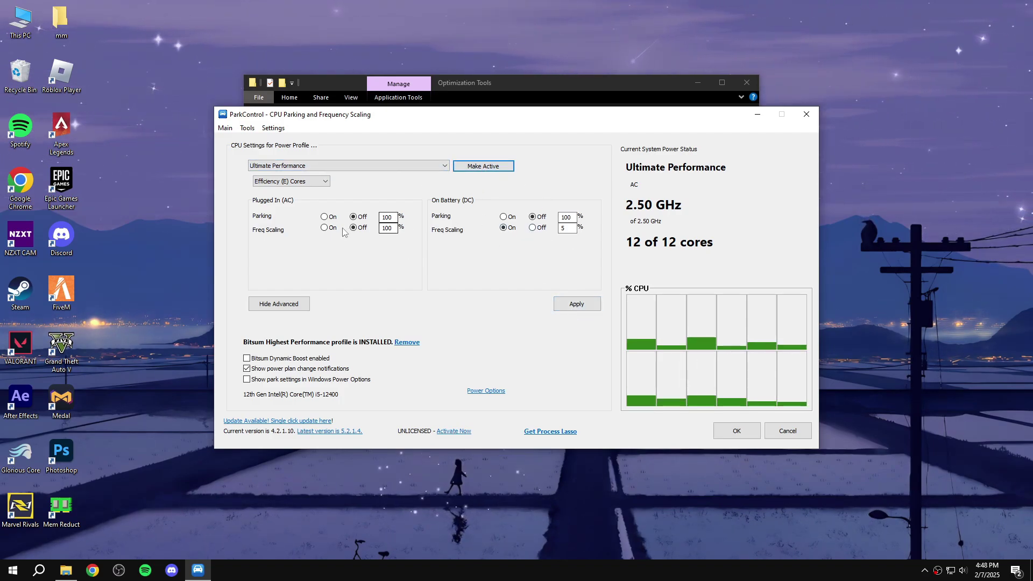
{"action": "left_click", "coordinate": [748, 436]}
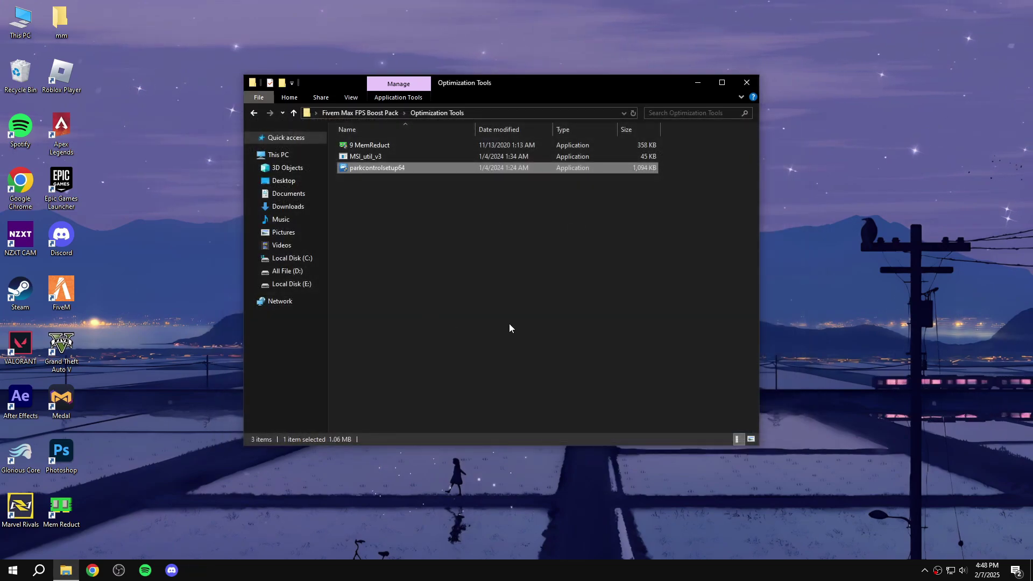
Step: Merge the High Priority registry file from the High Priority Game Mode folder into the registry and confirm the prompts
{"action": "left_click", "coordinate": [254, 113]}
{"action": "left_click", "coordinate": [377, 157]}
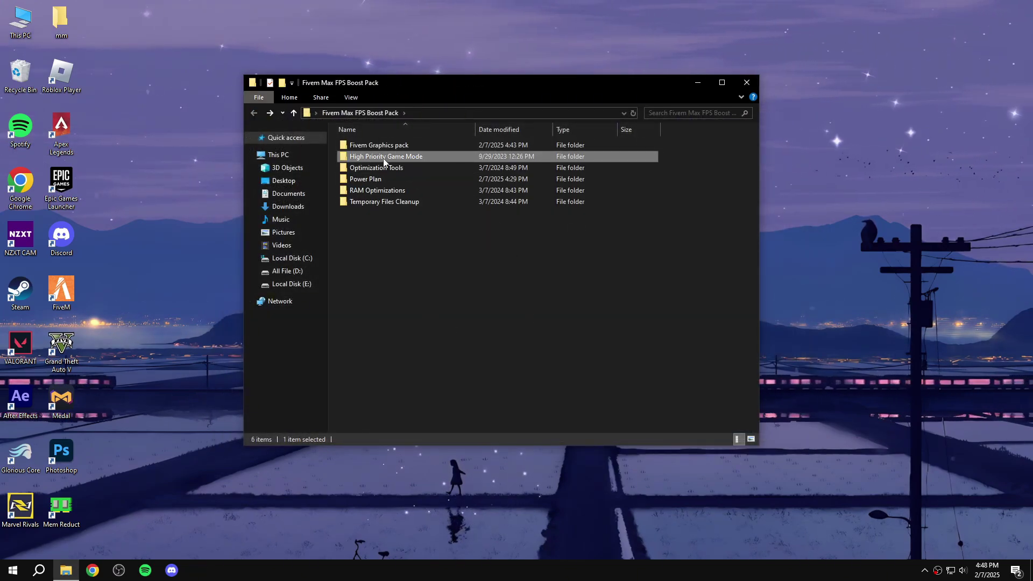
{"action": "double_click", "coordinate": [377, 158]}
{"action": "double_click", "coordinate": [361, 146]}
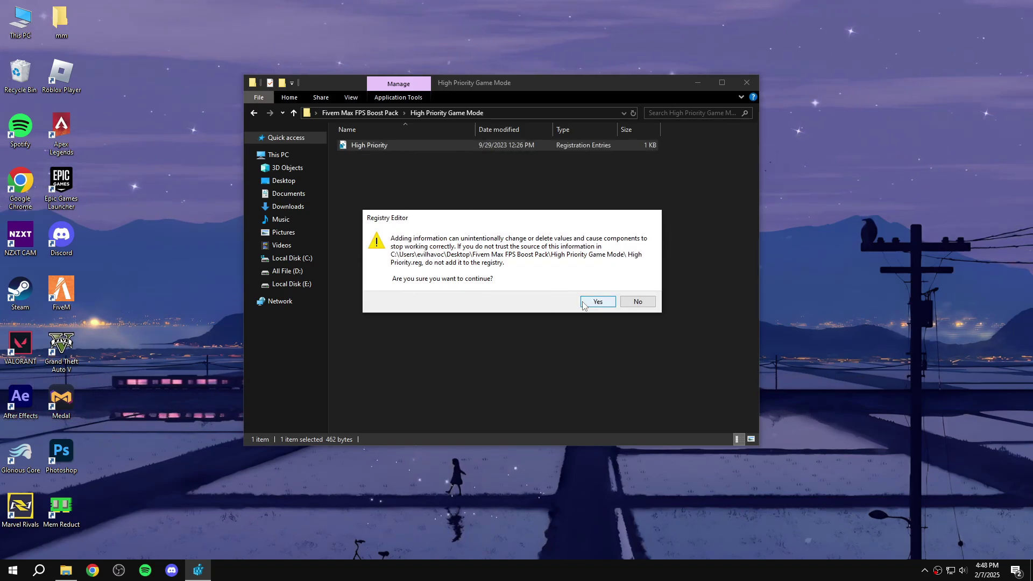
{"action": "left_click", "coordinate": [584, 304]}
{"action": "left_click", "coordinate": [627, 291]}
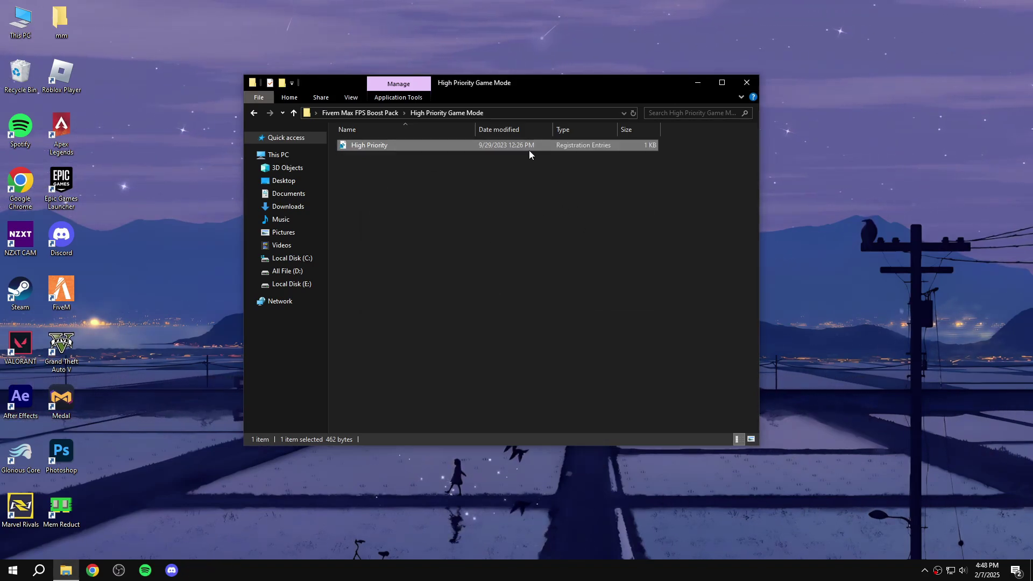
Step: Copy the citizen folder and the Aub12 file from the Fivem Graphics pack folder
{"action": "left_click", "coordinate": [293, 113]}
{"action": "left_click", "coordinate": [393, 145]}
{"action": "double_click", "coordinate": [409, 145]}
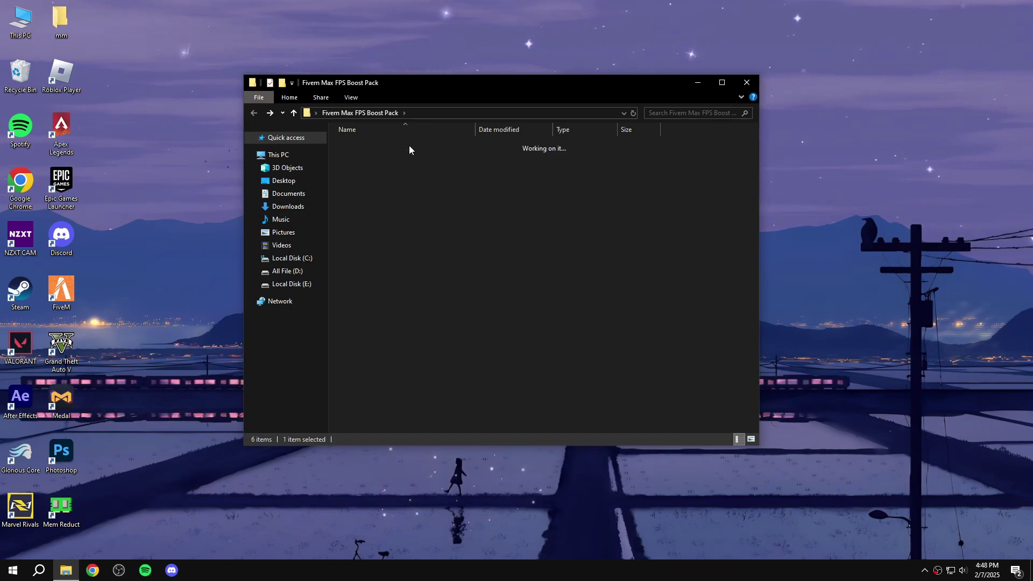
{"action": "left_click_drag", "start_coordinate": [481, 204], "coordinate": [379, 143]}
{"action": "right_click", "coordinate": [379, 143]}
{"action": "left_click", "coordinate": [403, 316]}
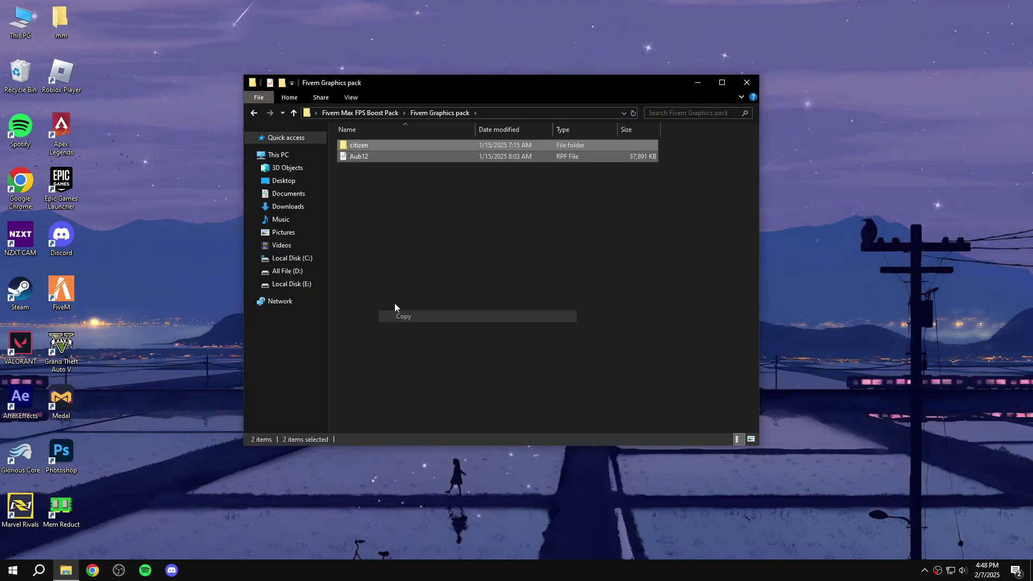
Step: Open the file location of the desktop FiveM shortcut and enter the FiveM Application Data folder
{"action": "left_click", "coordinate": [61, 294]}
{"action": "right_click", "coordinate": [62, 293]}
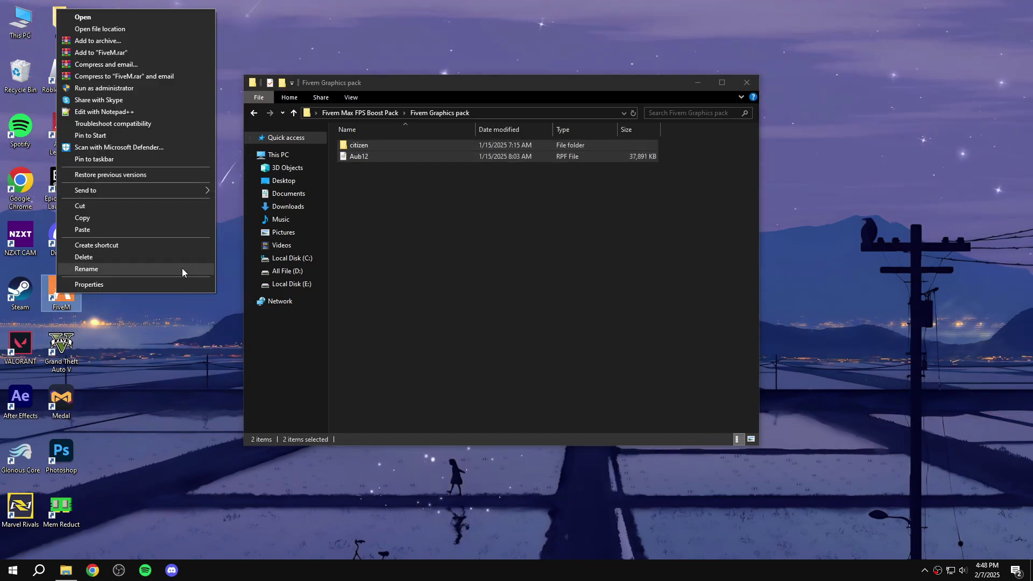
{"action": "left_click", "coordinate": [118, 30]}
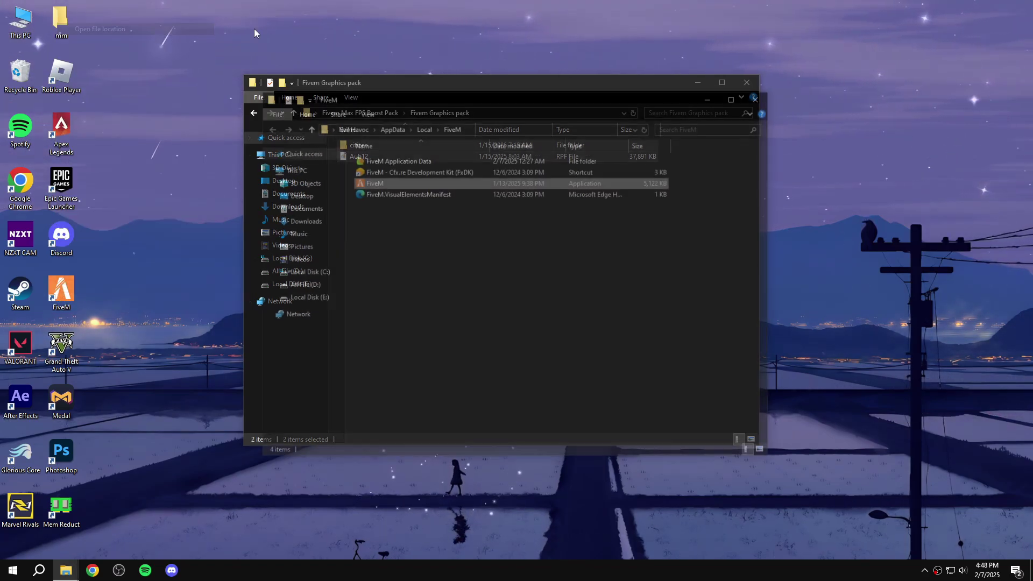
{"action": "left_click", "coordinate": [385, 160]}
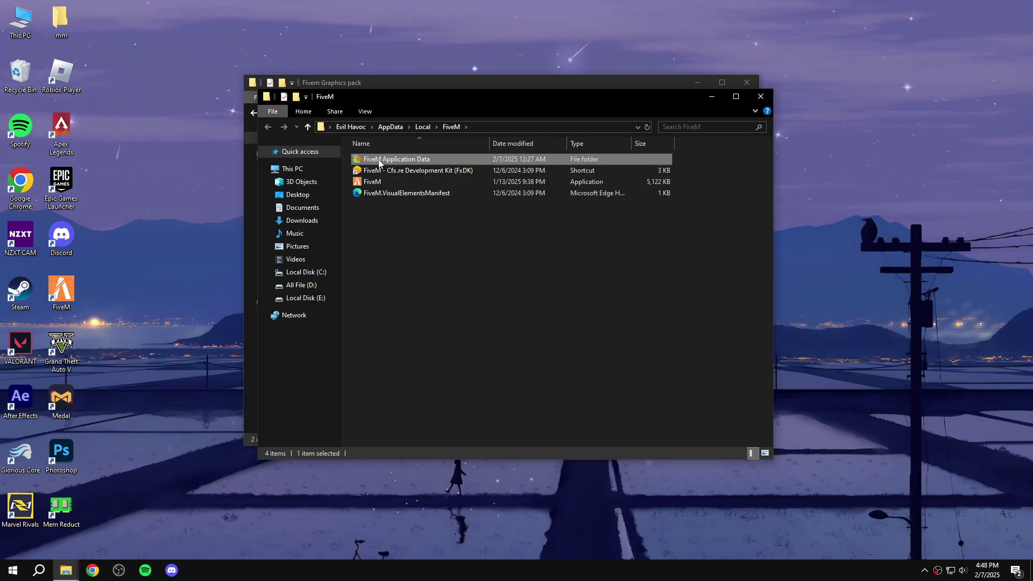
{"action": "double_click", "coordinate": [387, 160]}
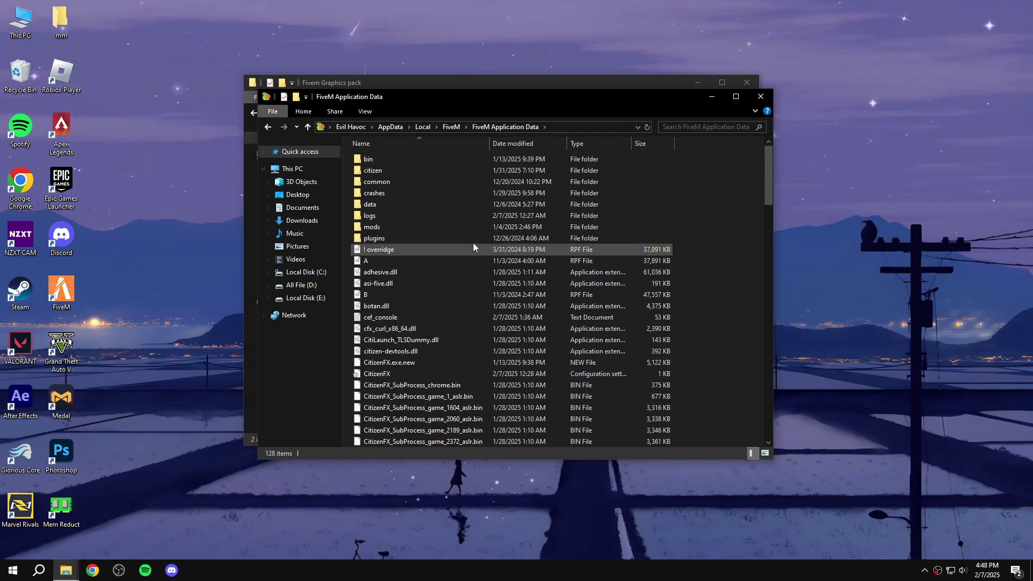
Step: Paste the copied graphics pack items into FiveM Application Data, replacing files with the same names, and close both folder windows
{"action": "right_click", "coordinate": [722, 221]}
{"action": "left_click", "coordinate": [752, 311]}
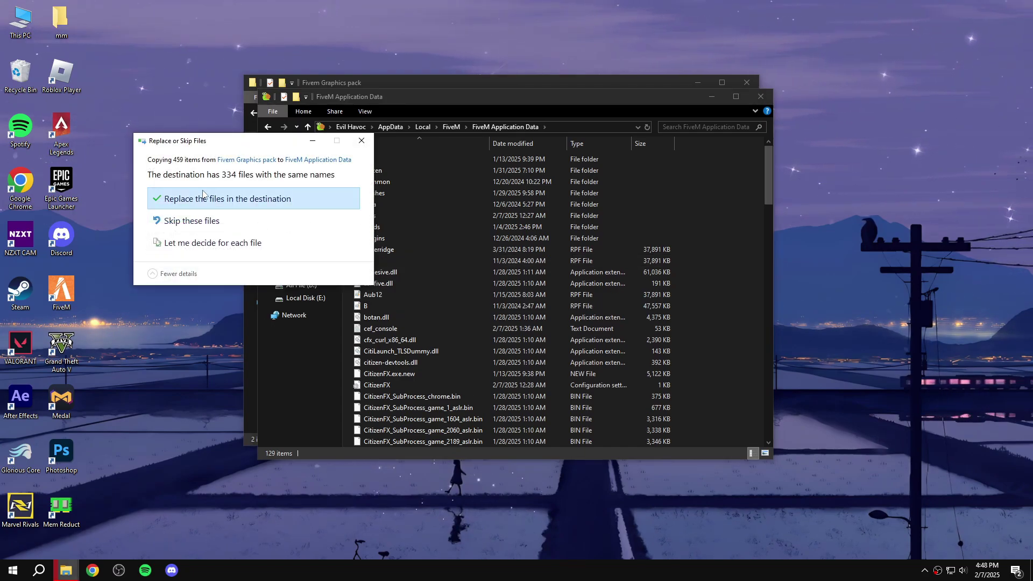
{"action": "left_click", "coordinate": [280, 200]}
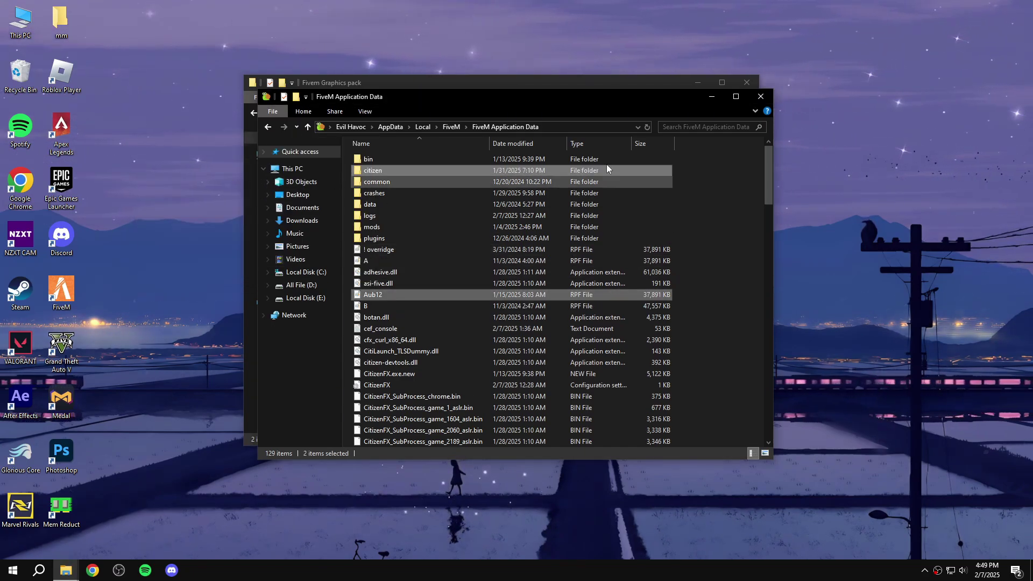
{"action": "left_click", "coordinate": [760, 96]}
{"action": "left_click", "coordinate": [747, 84]}
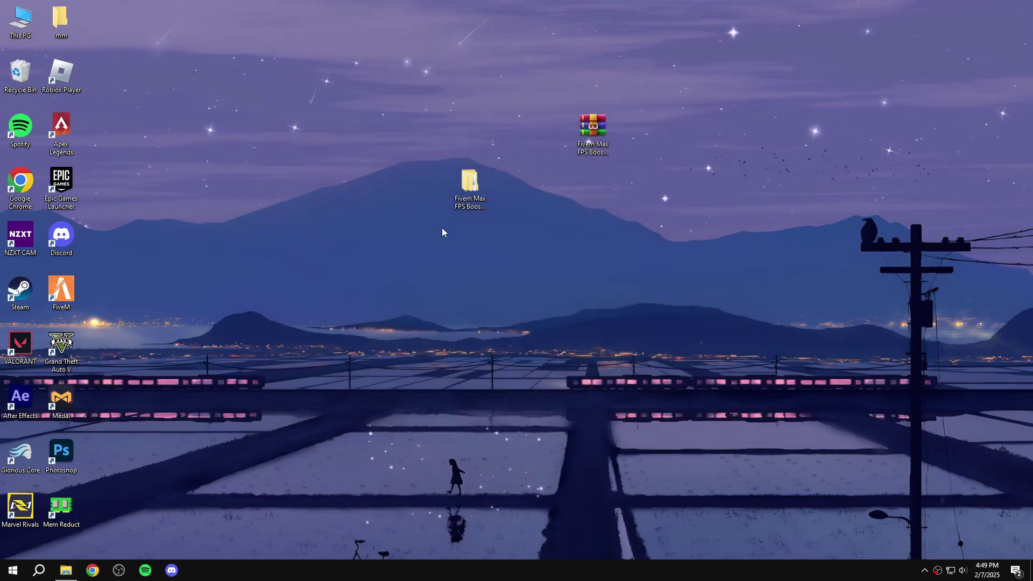
Step: Search Windows for "services", open the Services console, and reposition its window on the desktop
{"action": "left_click", "coordinate": [39, 572]}
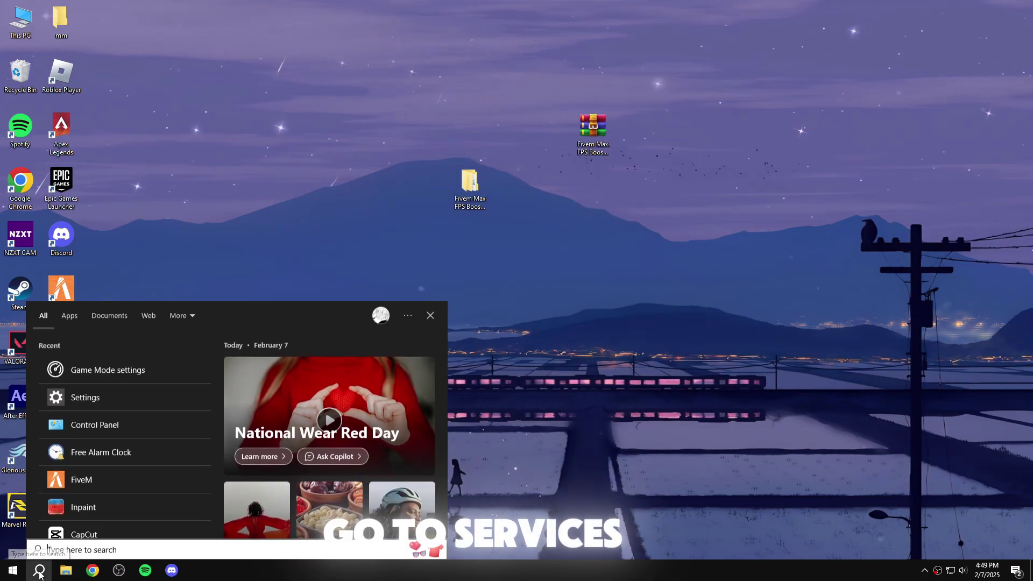
{"action": "type", "text": "services"}
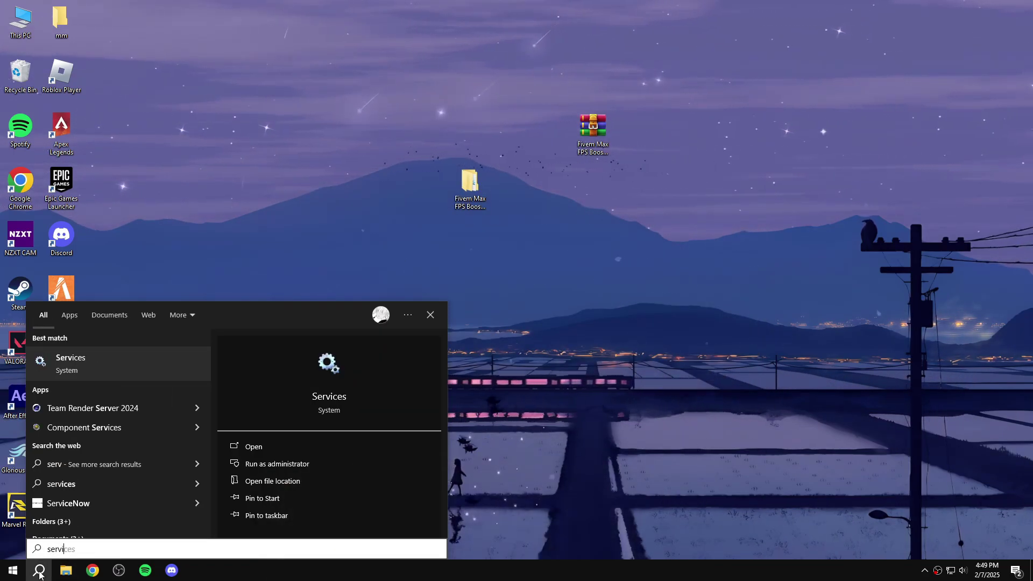
{"action": "left_click", "coordinate": [72, 361]}
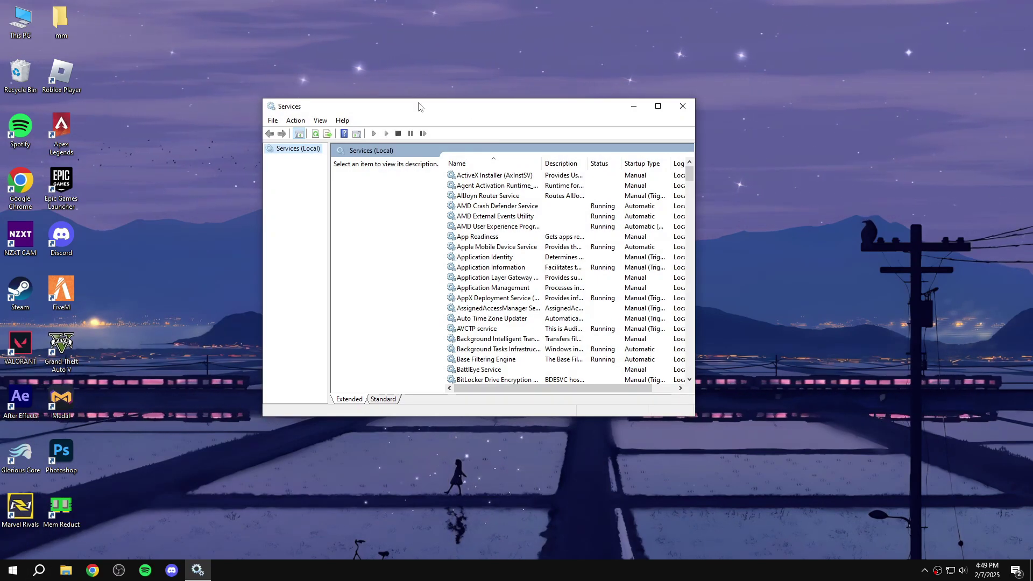
{"action": "left_click_drag", "start_coordinate": [420, 106], "coordinate": [397, 76]}
Step: Set the startup type of the Connected User Experiences and Telemetry service to Disabled and confirm its properties
{"action": "scroll", "coordinate": [456, 211], "scroll_direction": "down", "scroll_amount": 3}
{"action": "scroll", "coordinate": [456, 211], "scroll_direction": "down", "scroll_amount": 5}
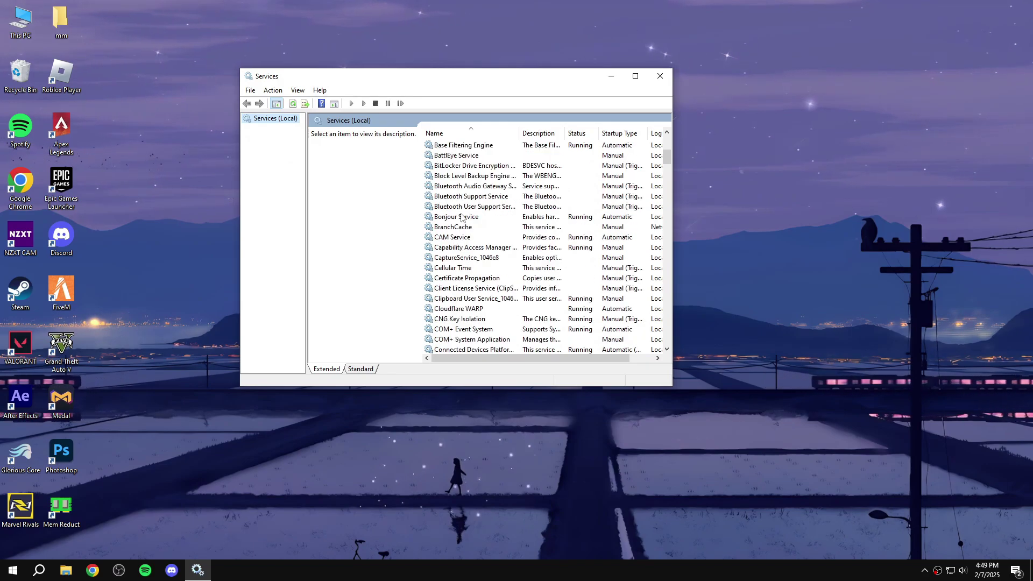
{"action": "left_click", "coordinate": [481, 310]}
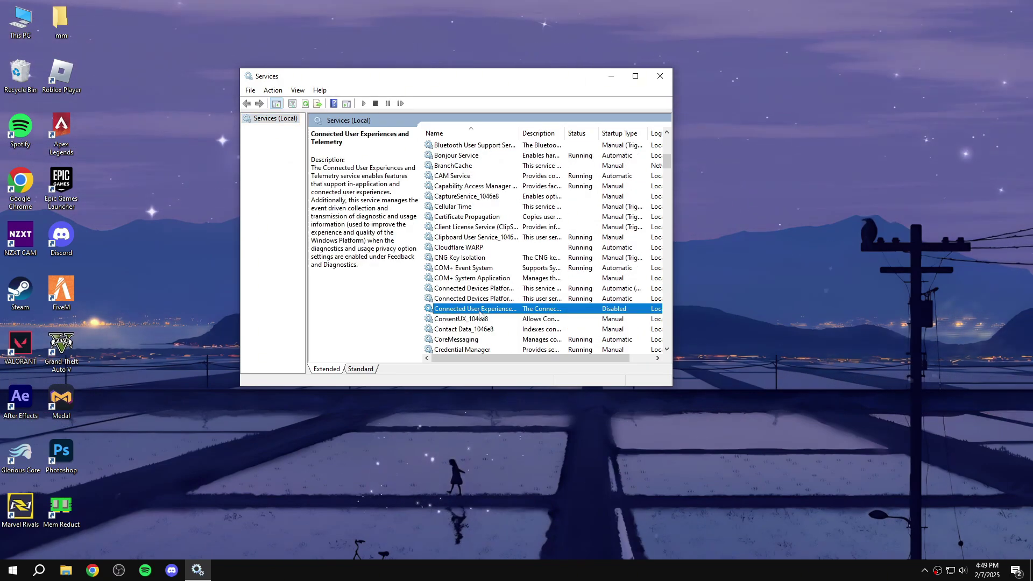
{"action": "double_click", "coordinate": [484, 310]}
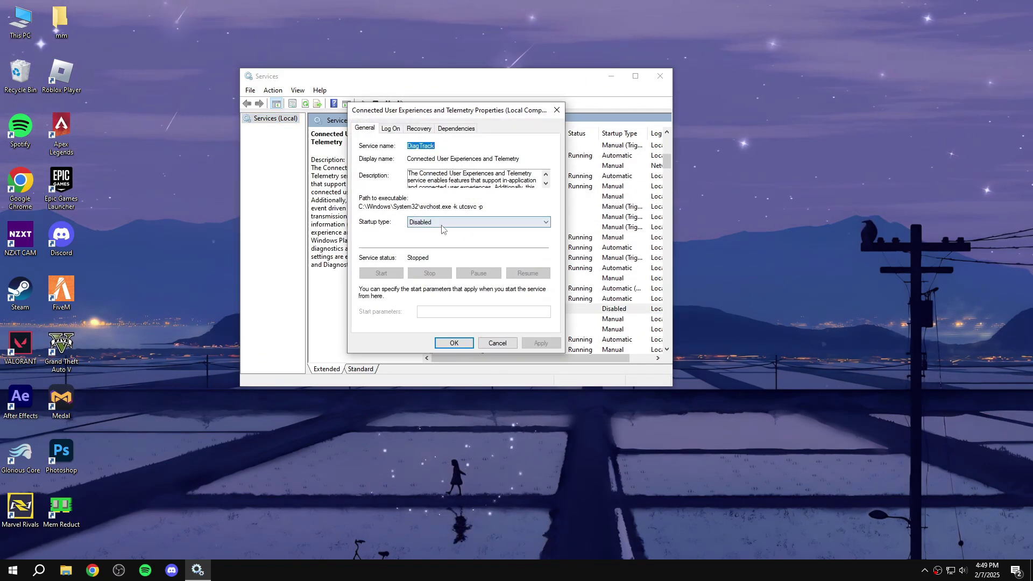
{"action": "left_click", "coordinate": [442, 223]}
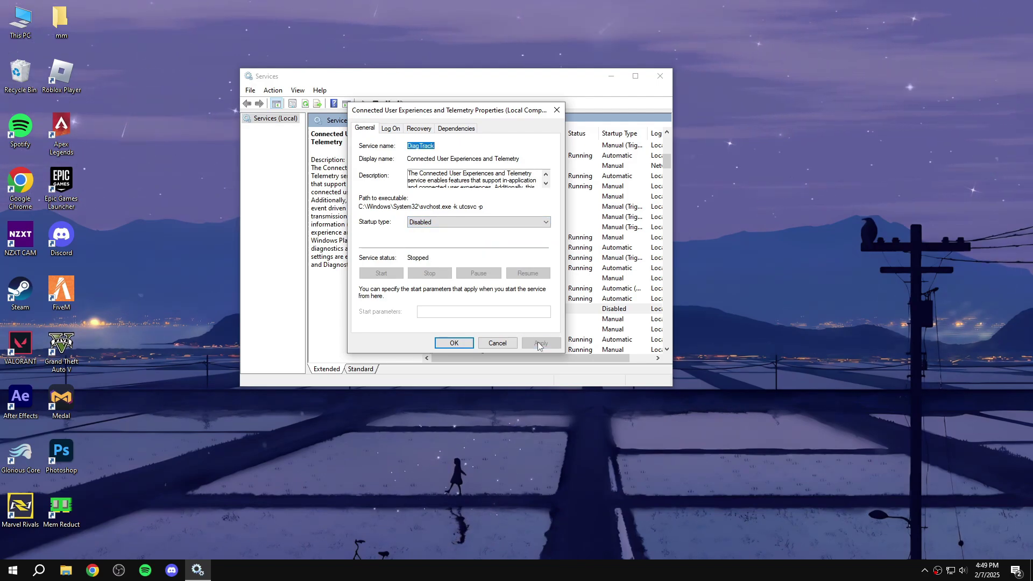
{"action": "key", "text": "Return"}
Step: Find the Windows Insider Service in the list, set its startup type to Disabled, and apply the change
{"action": "scroll", "coordinate": [515, 305], "scroll_direction": "down", "scroll_amount": 10}
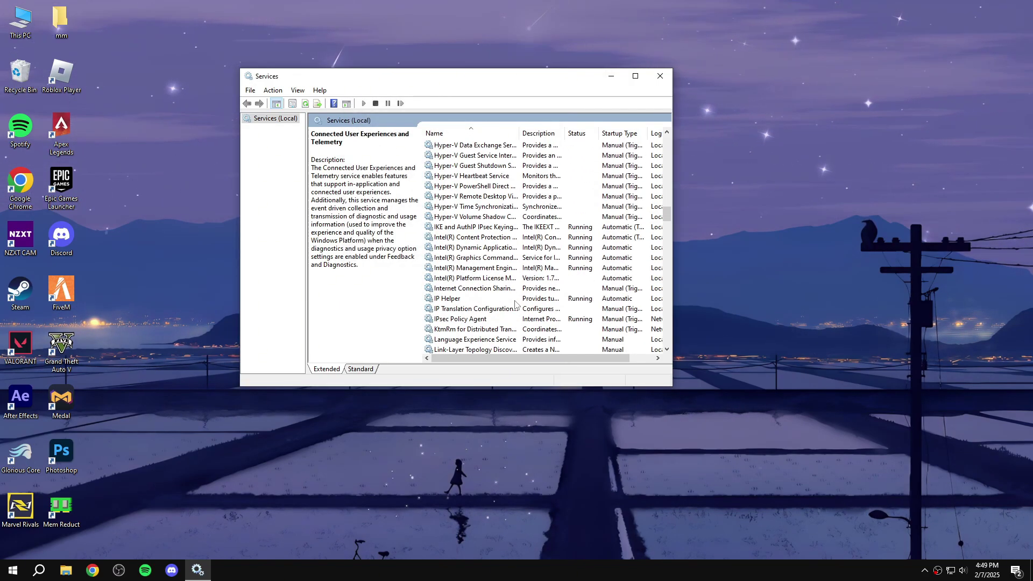
{"action": "scroll", "coordinate": [515, 304], "scroll_direction": "down", "scroll_amount": 20}
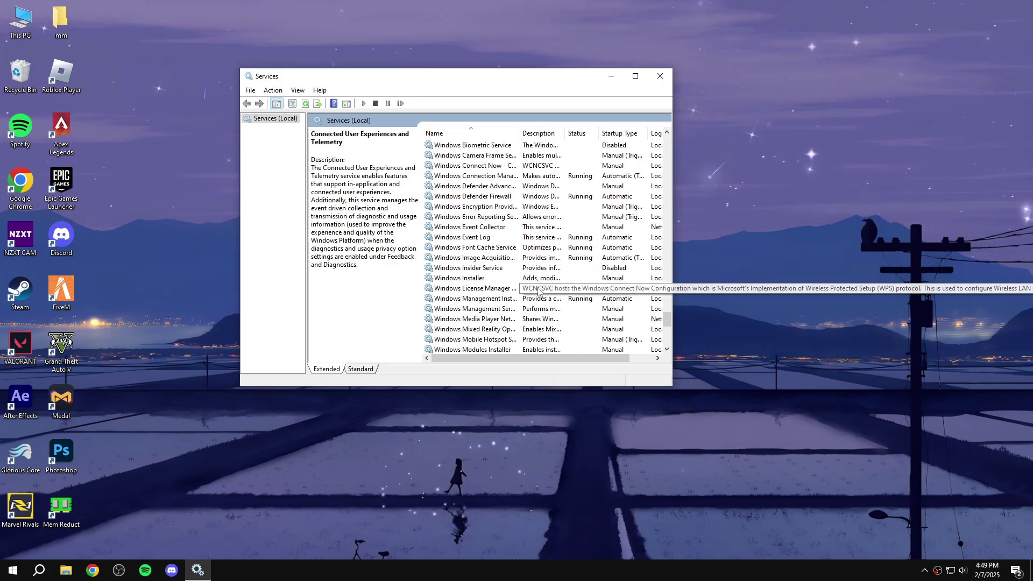
{"action": "scroll", "coordinate": [538, 291], "scroll_direction": "down", "scroll_amount": 5}
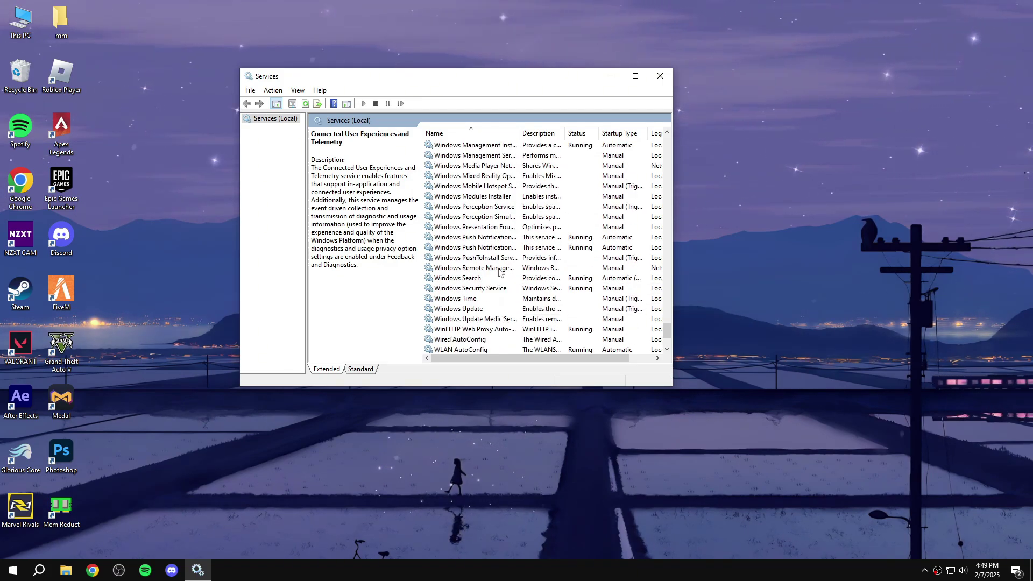
{"action": "scroll", "coordinate": [500, 272], "scroll_direction": "down", "scroll_amount": 3}
{"action": "scroll", "coordinate": [495, 264], "scroll_direction": "up", "scroll_amount": 8}
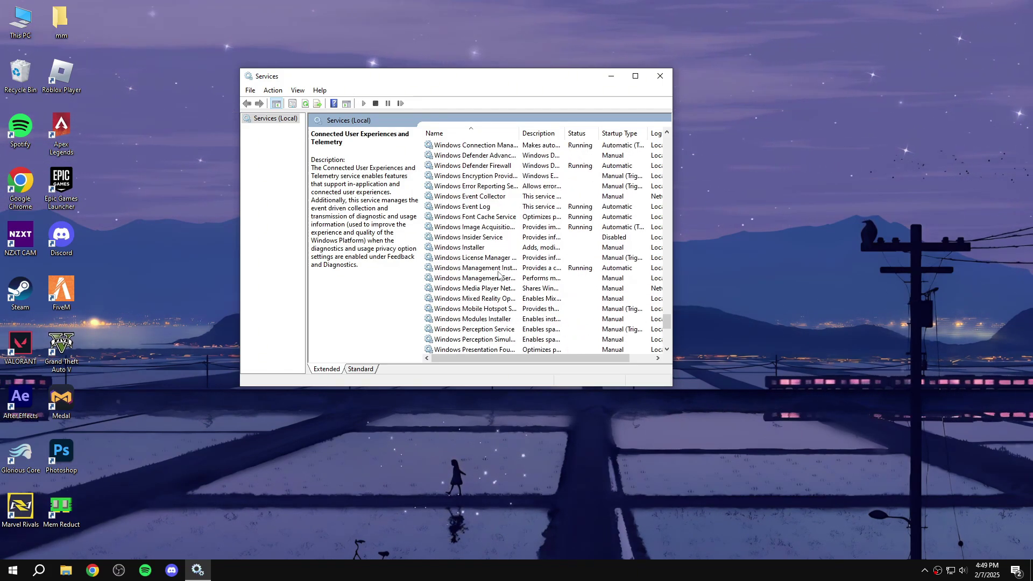
{"action": "double_click", "coordinate": [486, 236]}
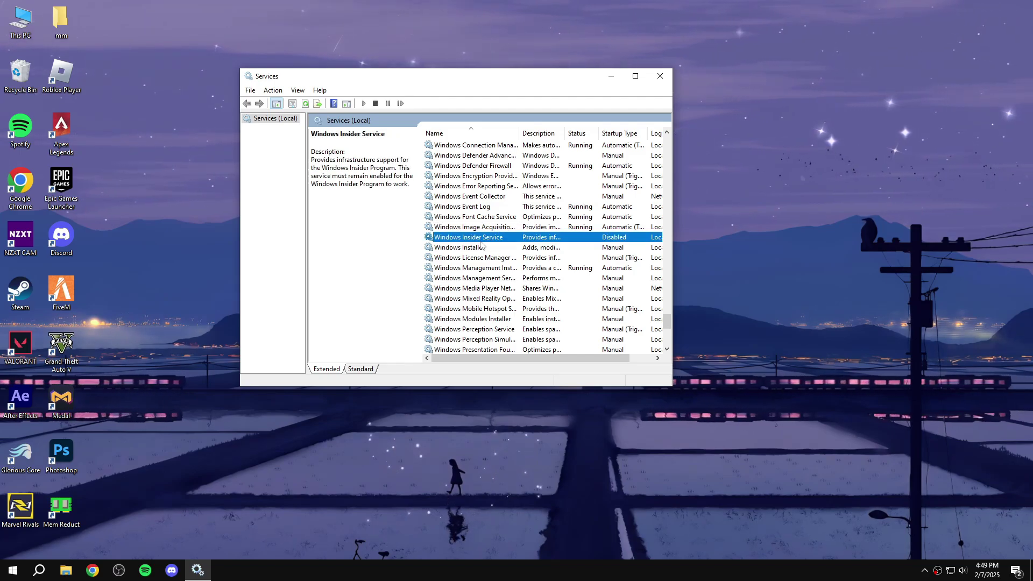
{"action": "left_click", "coordinate": [474, 222]}
{"action": "left_click", "coordinate": [466, 253]}
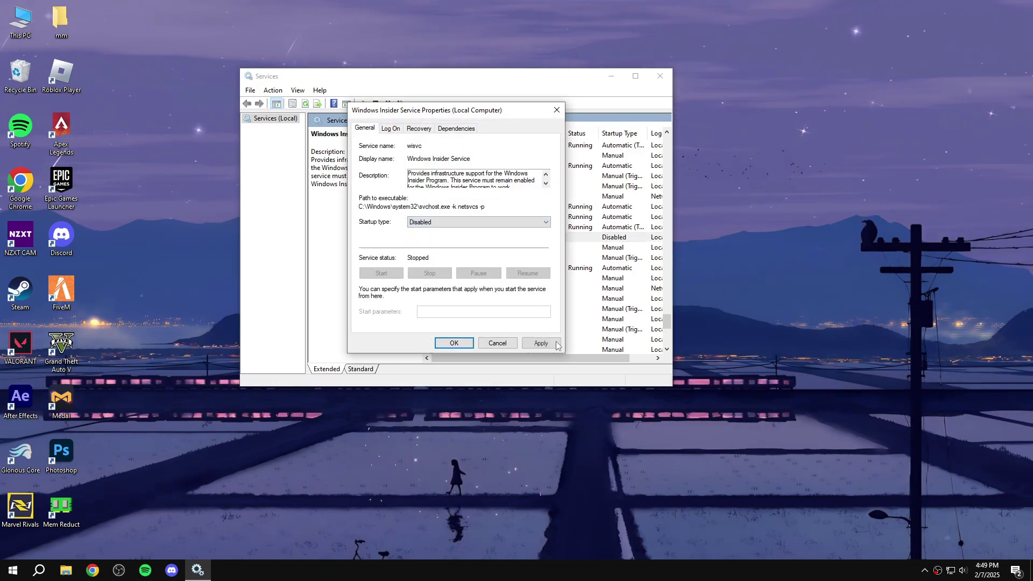
{"action": "left_click", "coordinate": [454, 343]}
Step: Set the startup type of the Xbox Accessory Management Service to Disabled and confirm its properties
{"action": "scroll", "coordinate": [495, 302], "scroll_direction": "down", "scroll_amount": 8}
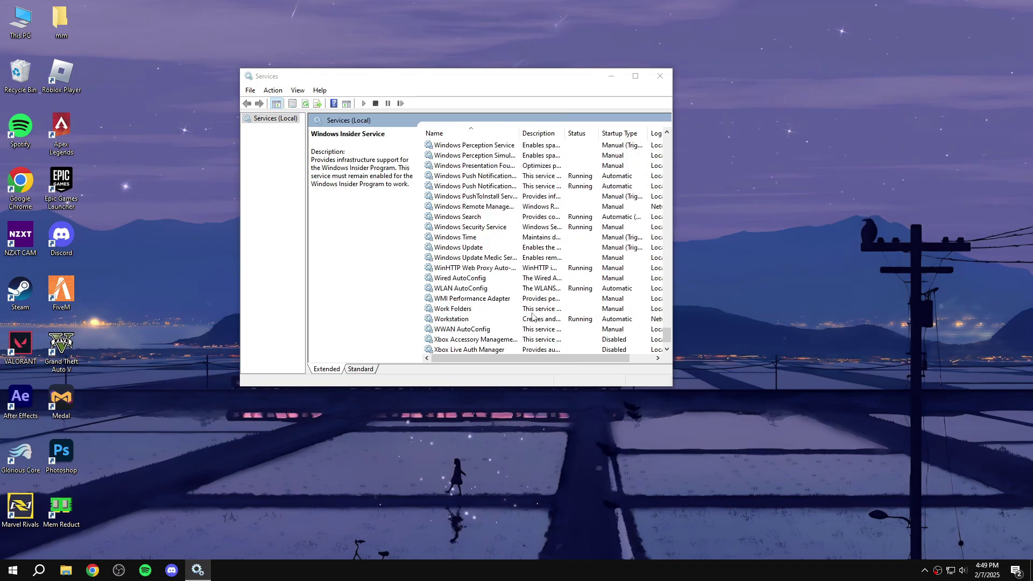
{"action": "double_click", "coordinate": [467, 309]}
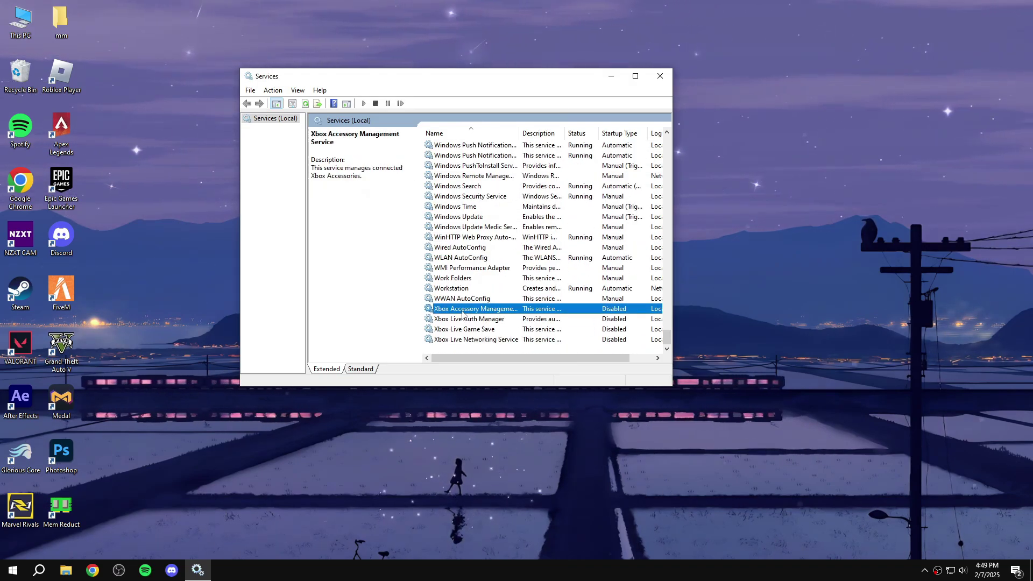
{"action": "left_click", "coordinate": [482, 221]}
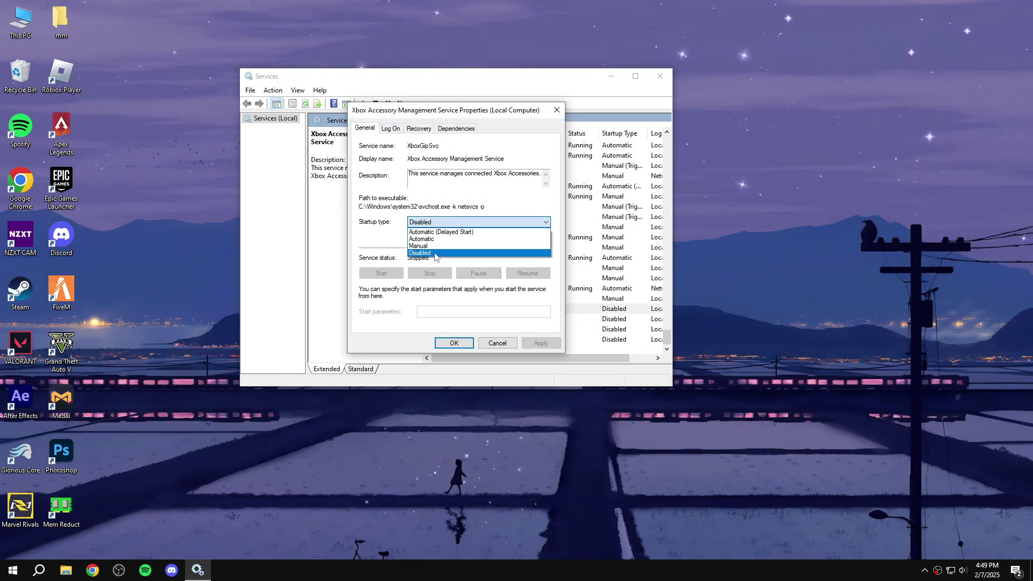
{"action": "left_click", "coordinate": [466, 253]}
{"action": "left_click", "coordinate": [471, 343]}
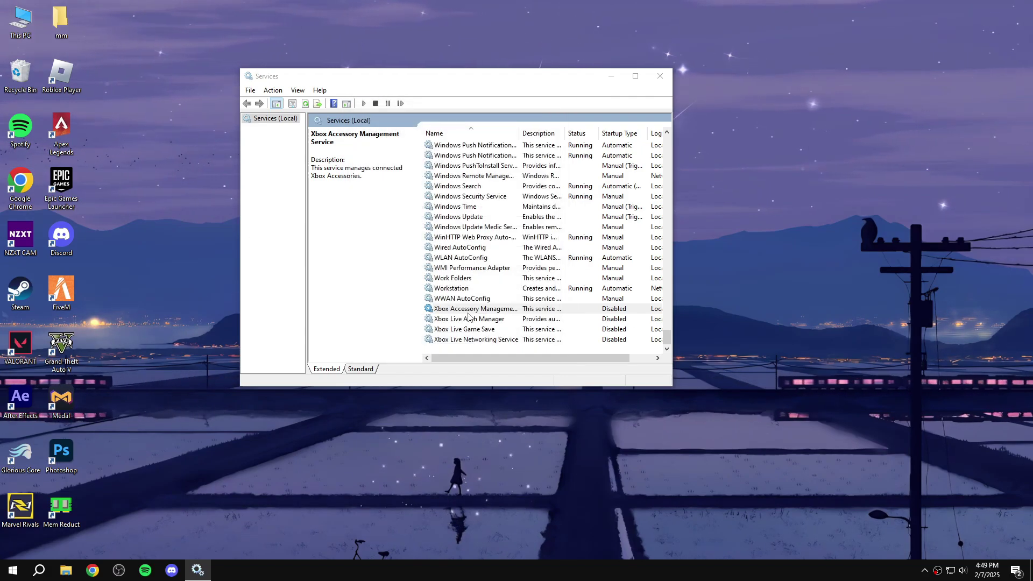
Step: Set the startup type of the Xbox Live Auth Manager service to Disabled and confirm its properties
{"action": "left_click", "coordinate": [472, 319]}
{"action": "double_click", "coordinate": [473, 321]}
{"action": "left_click", "coordinate": [479, 222]}
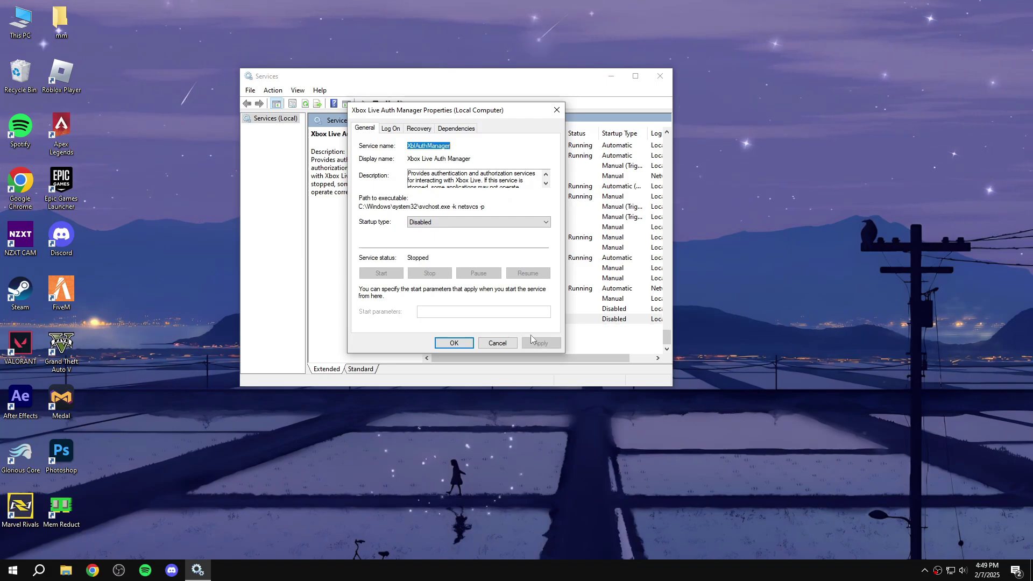
{"action": "left_click", "coordinate": [454, 343]}
Step: Set the startup type of the Xbox Live Game Save service to Disabled and confirm its properties
{"action": "left_click", "coordinate": [473, 330]}
{"action": "double_click", "coordinate": [472, 330]}
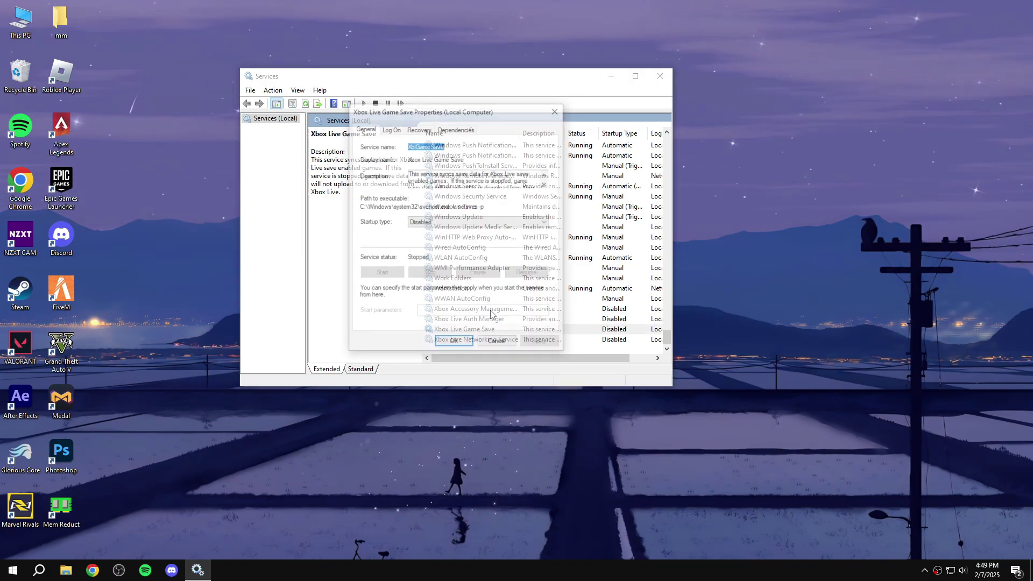
{"action": "left_click", "coordinate": [462, 223]}
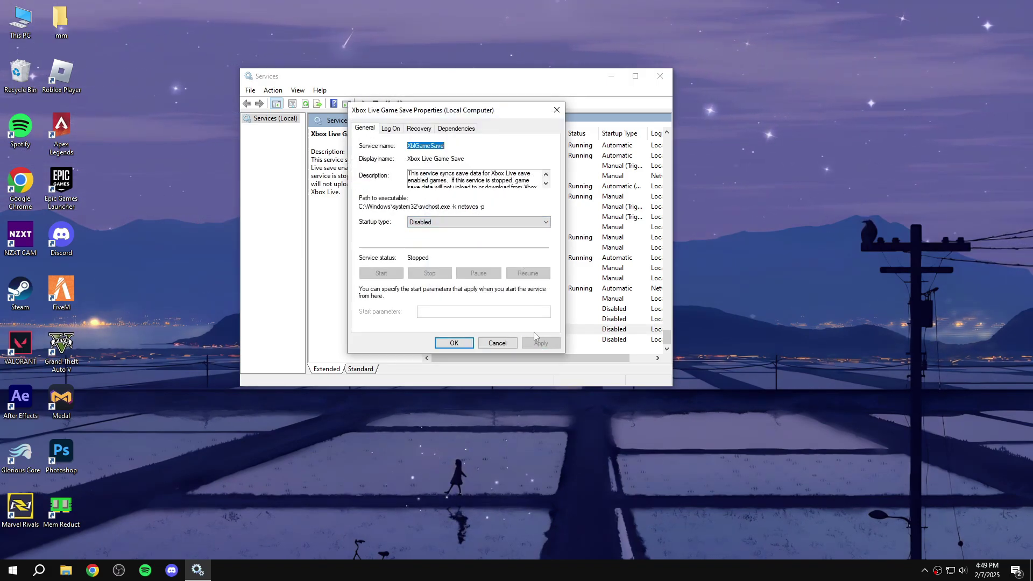
{"action": "left_click", "coordinate": [454, 344]}
Step: Set the startup type of the Xbox Live Networking Service to Disabled, confirm its properties, and close the Services console
{"action": "left_click", "coordinate": [473, 339]}
{"action": "double_click", "coordinate": [472, 340]}
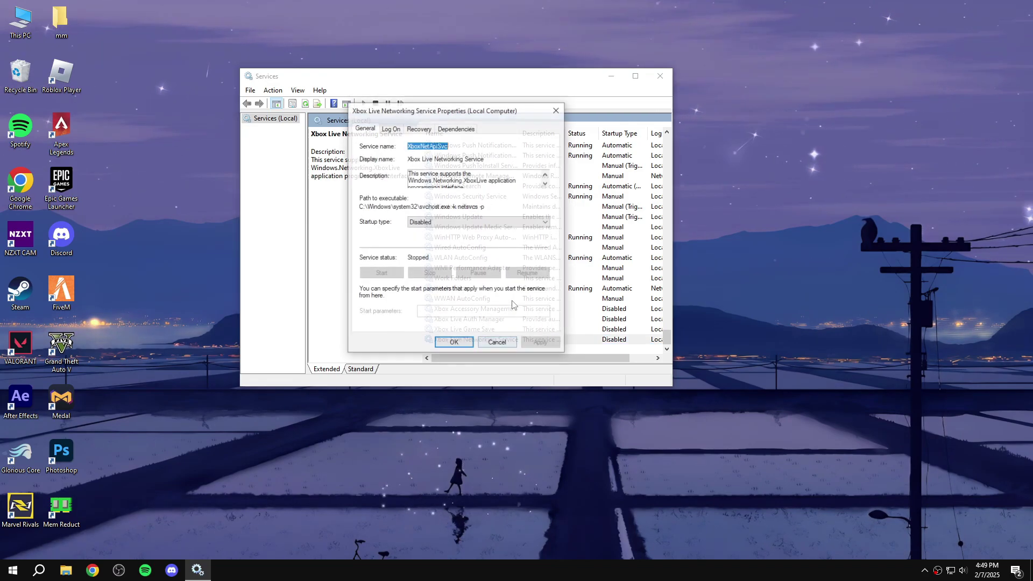
{"action": "left_click", "coordinate": [466, 222]}
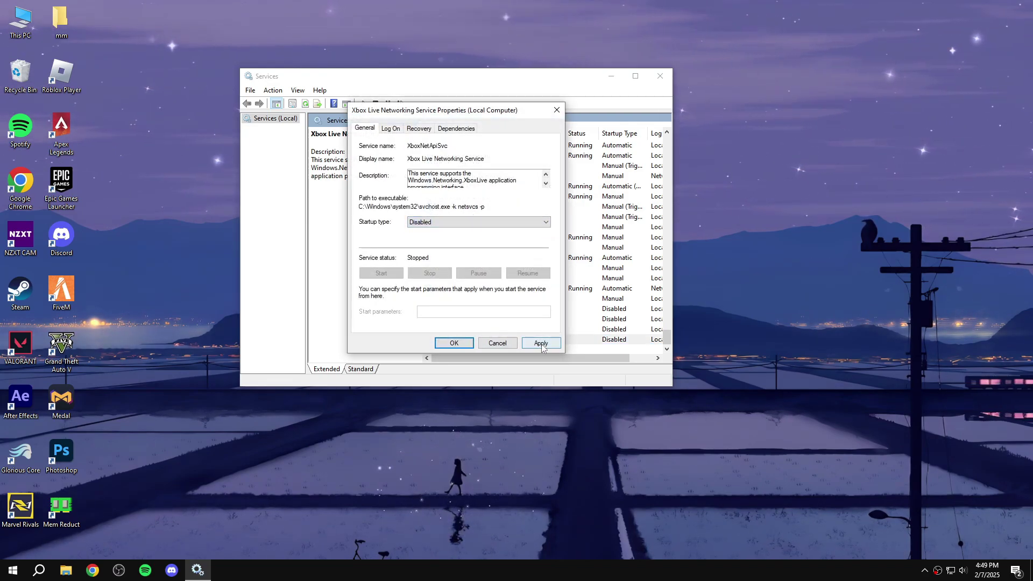
{"action": "left_click", "coordinate": [454, 343]}
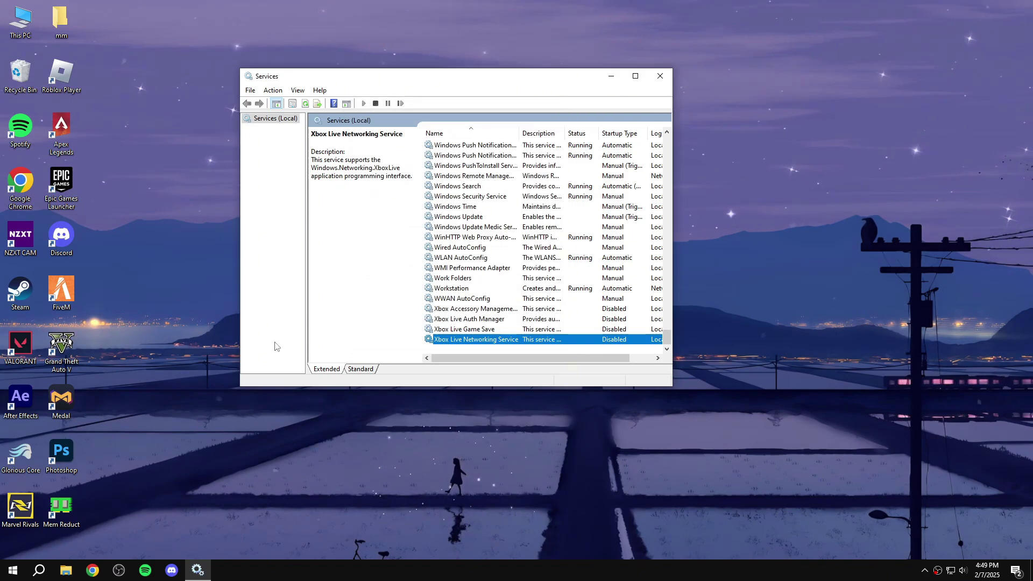
{"action": "left_click", "coordinate": [659, 78]}
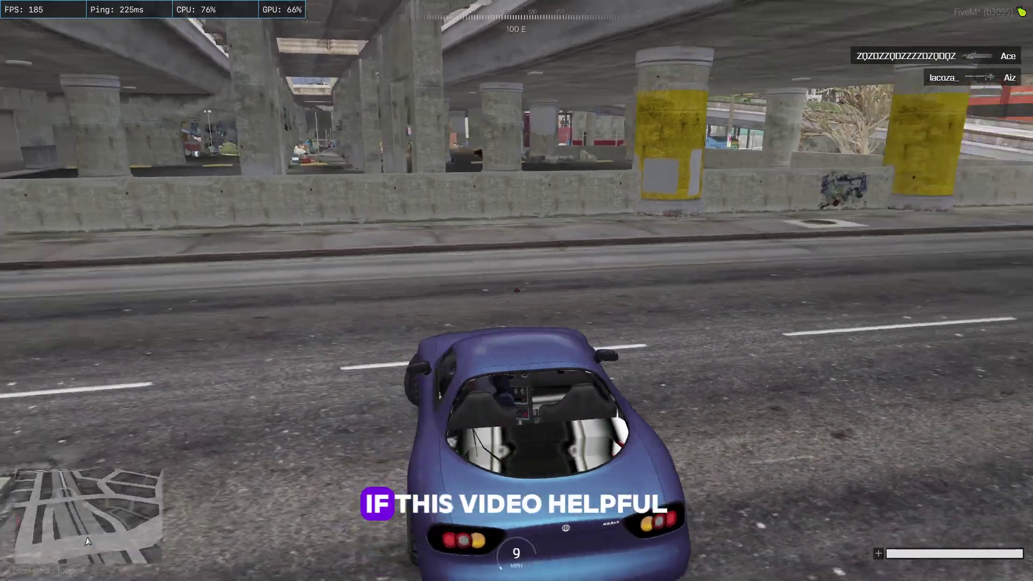